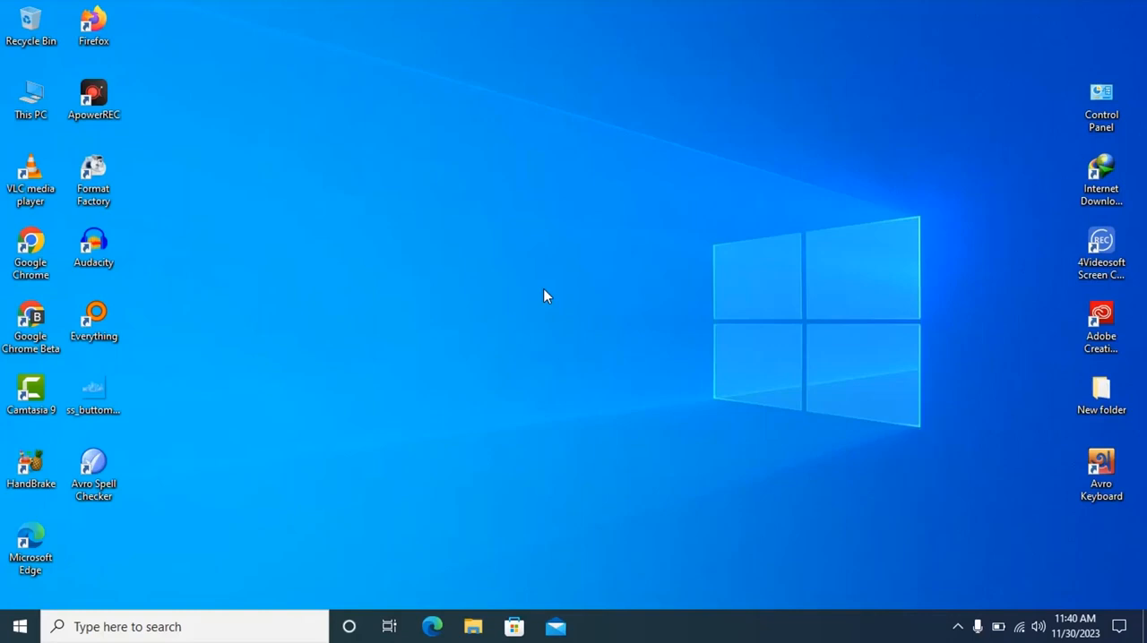
Open Google Chrome Beta and search the web for "play console"
{"action": "double_click", "coordinate": [47, 321]}
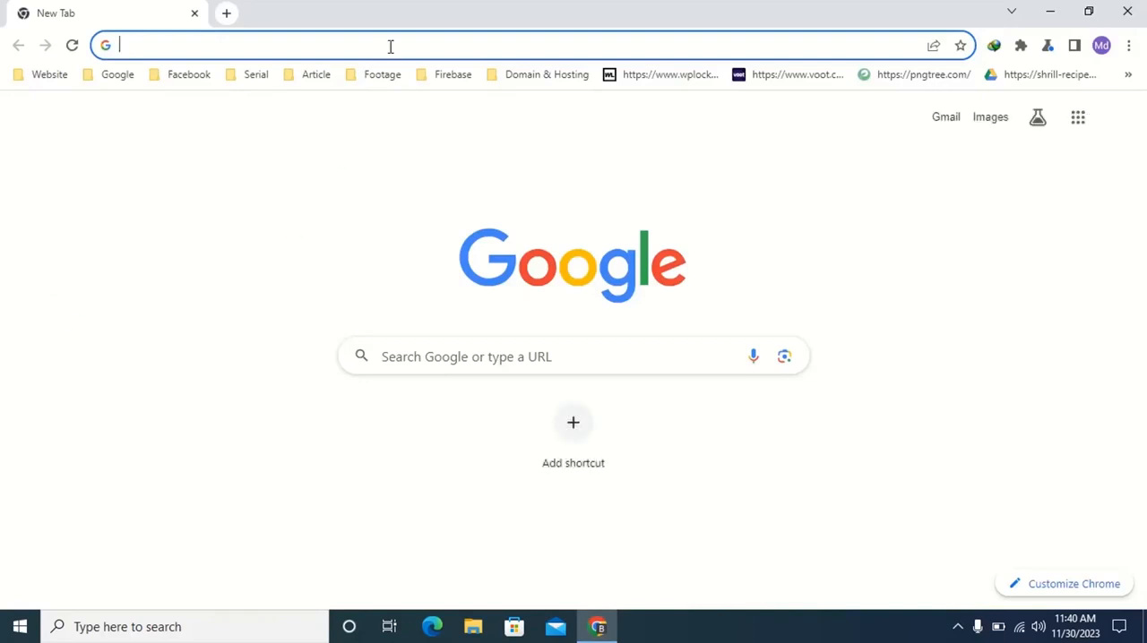
{"action": "left_click", "coordinate": [389, 47]}
{"action": "type", "text": "play"}
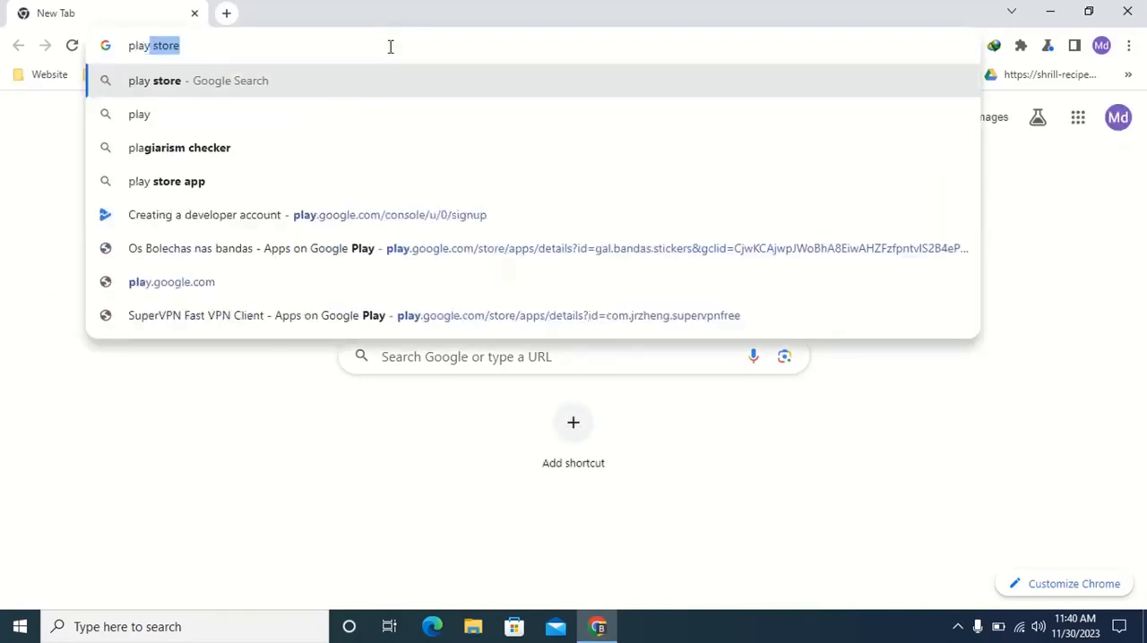
{"action": "type", "text": " console"}
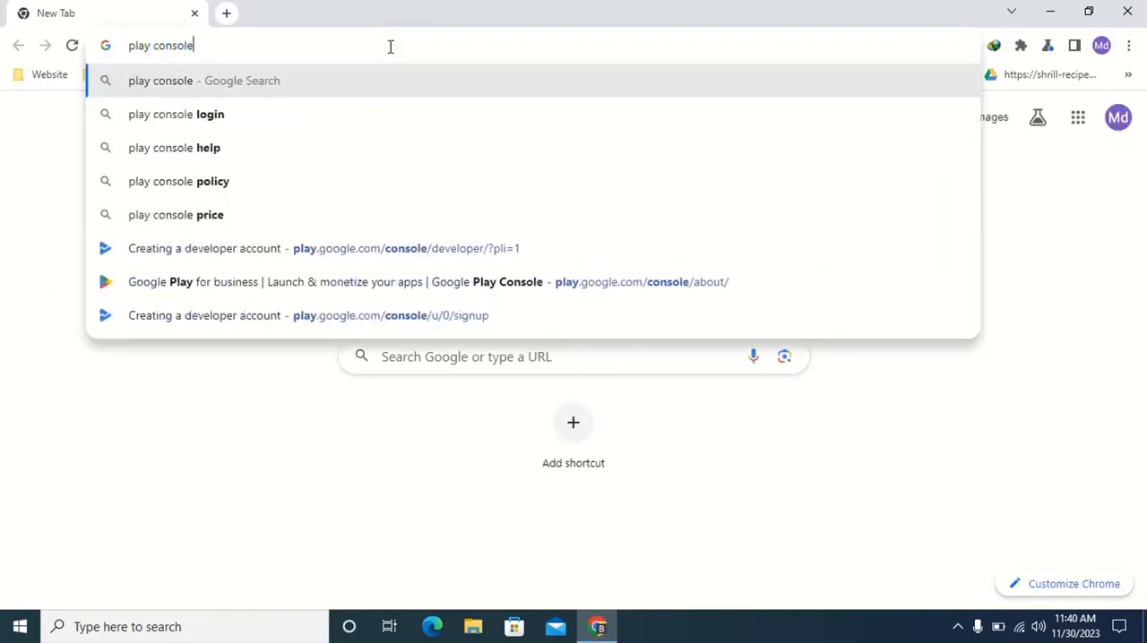
{"action": "key", "text": "Return"}
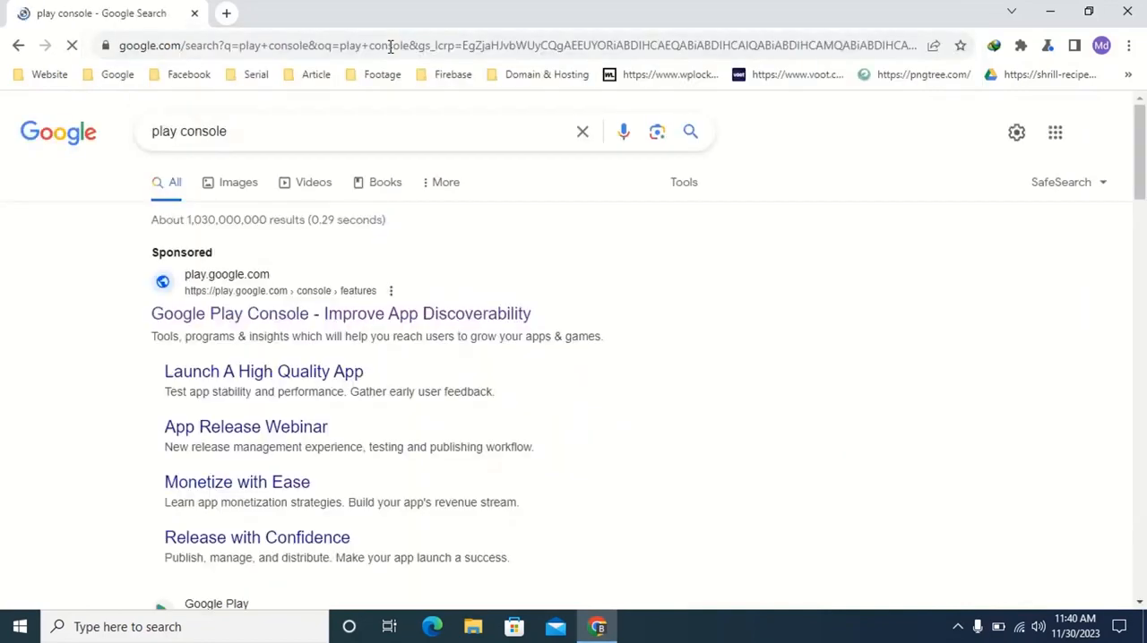
Open the "Launch & monetize your apps | Google Play Console" result and go to the Play Console signup
{"action": "scroll", "coordinate": [428, 217], "scroll_direction": "down", "scroll_amount": 1}
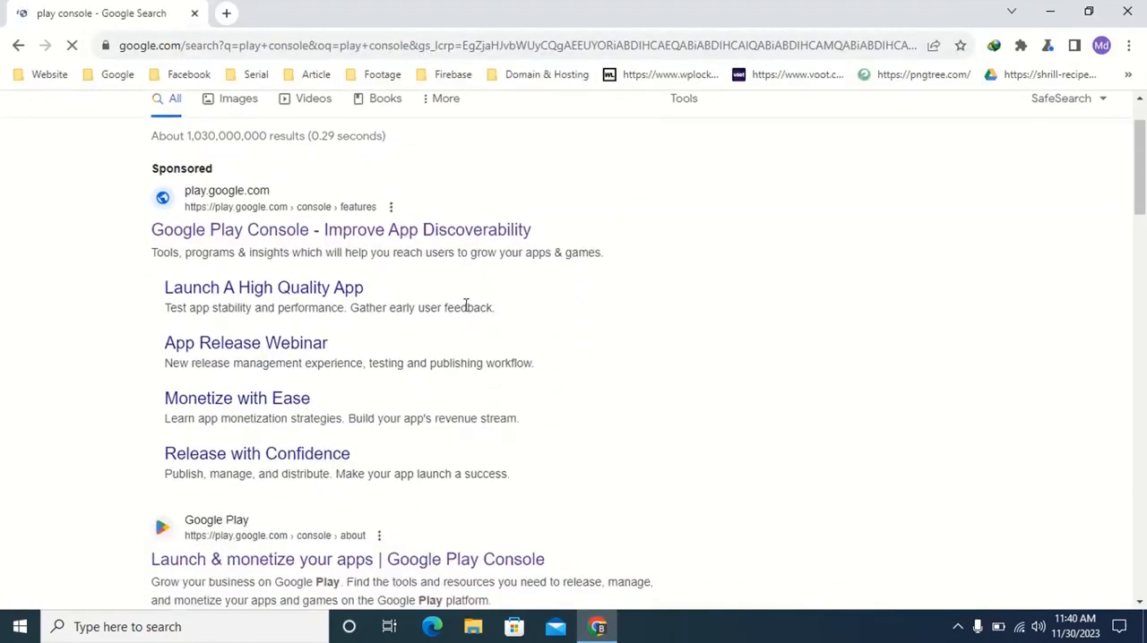
{"action": "scroll", "coordinate": [465, 305], "scroll_direction": "down", "scroll_amount": 2}
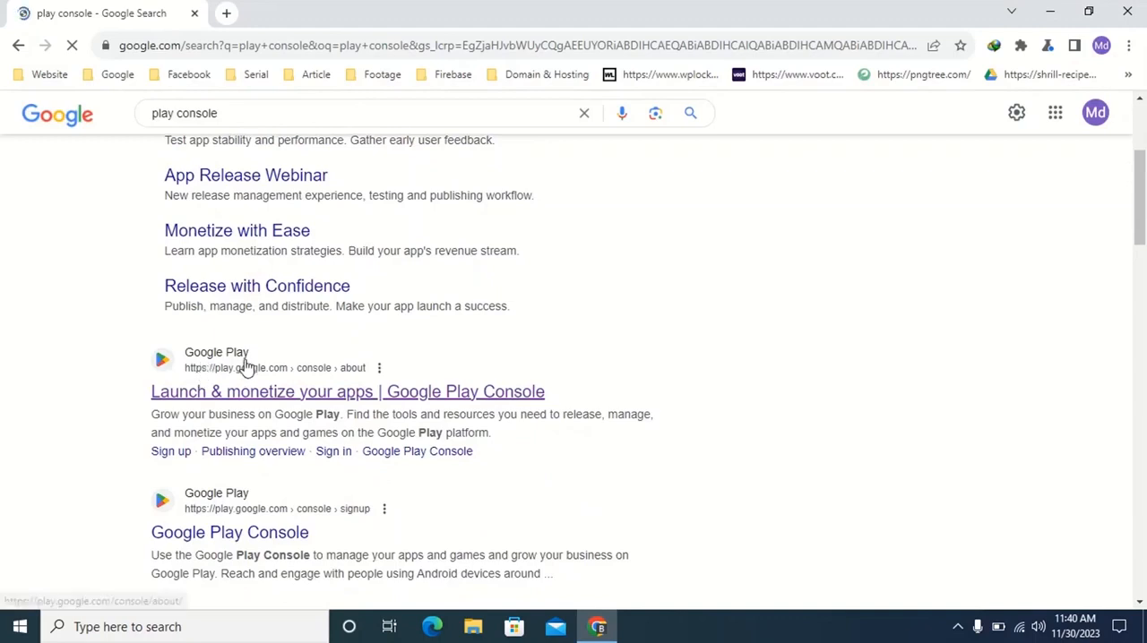
{"action": "left_click", "coordinate": [309, 403]}
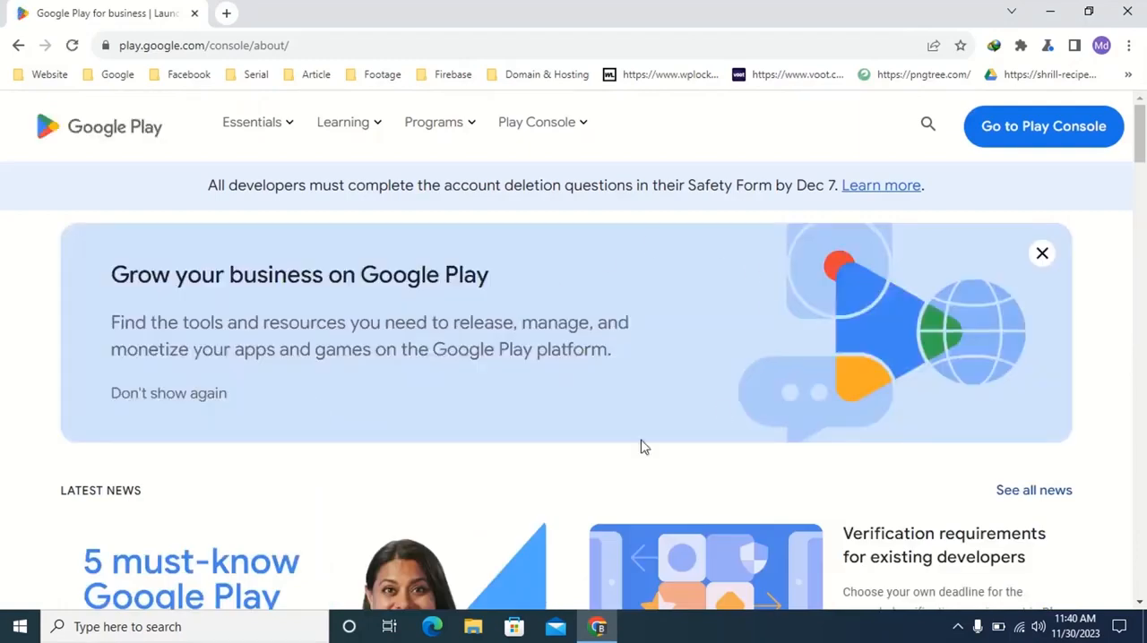
{"action": "left_click", "coordinate": [1049, 129]}
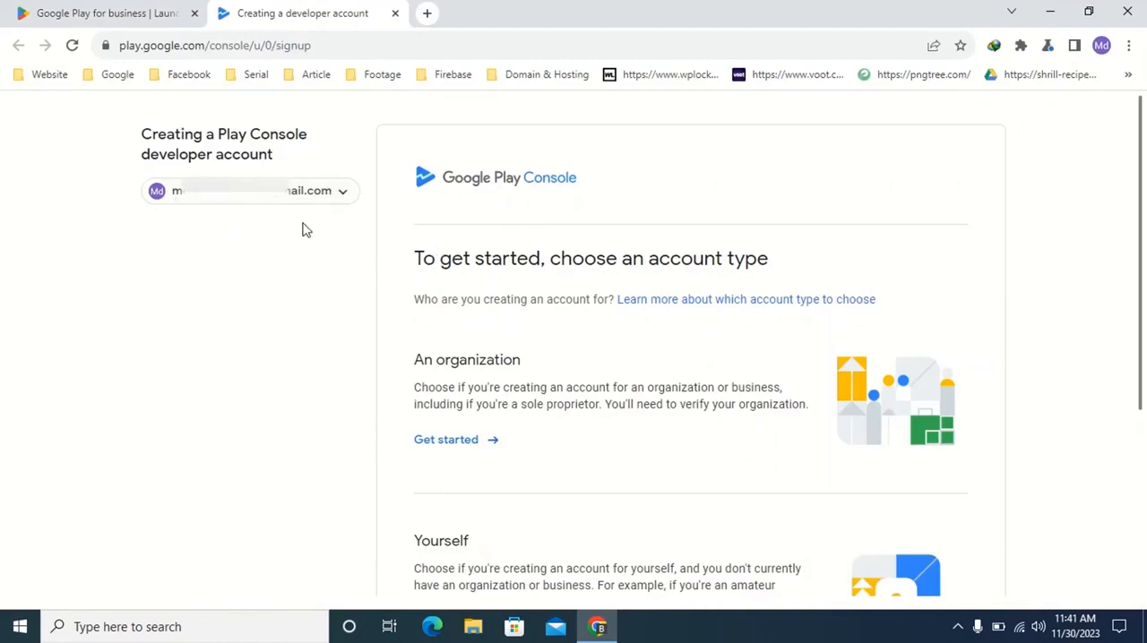
Switch the developer signup to the third Google account offered
{"action": "left_click", "coordinate": [344, 192]}
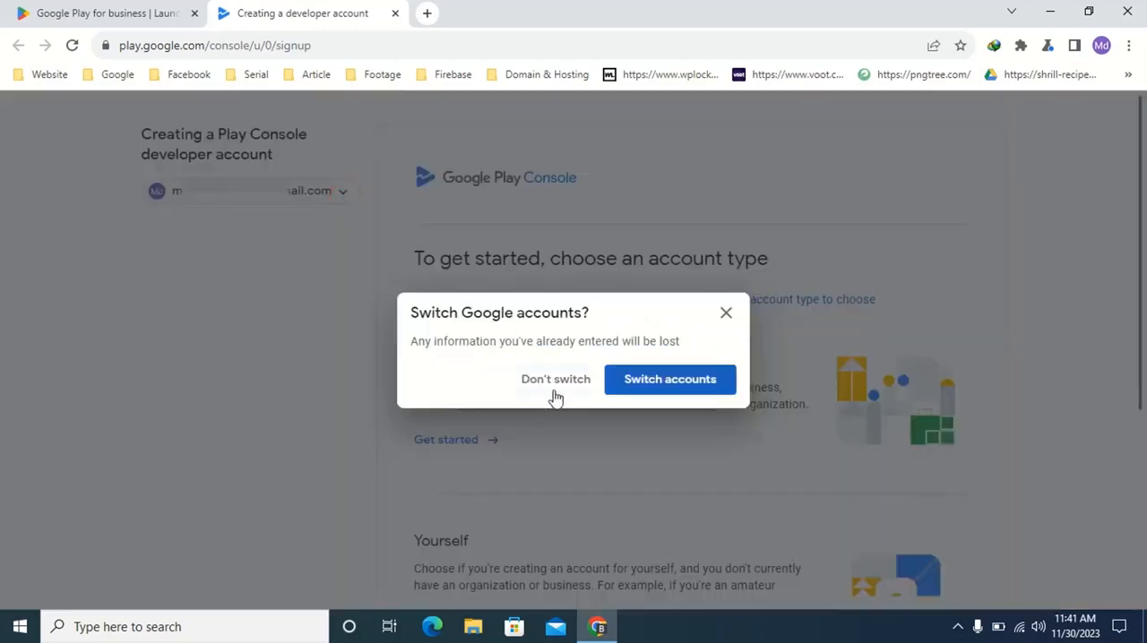
{"action": "left_click", "coordinate": [642, 380]}
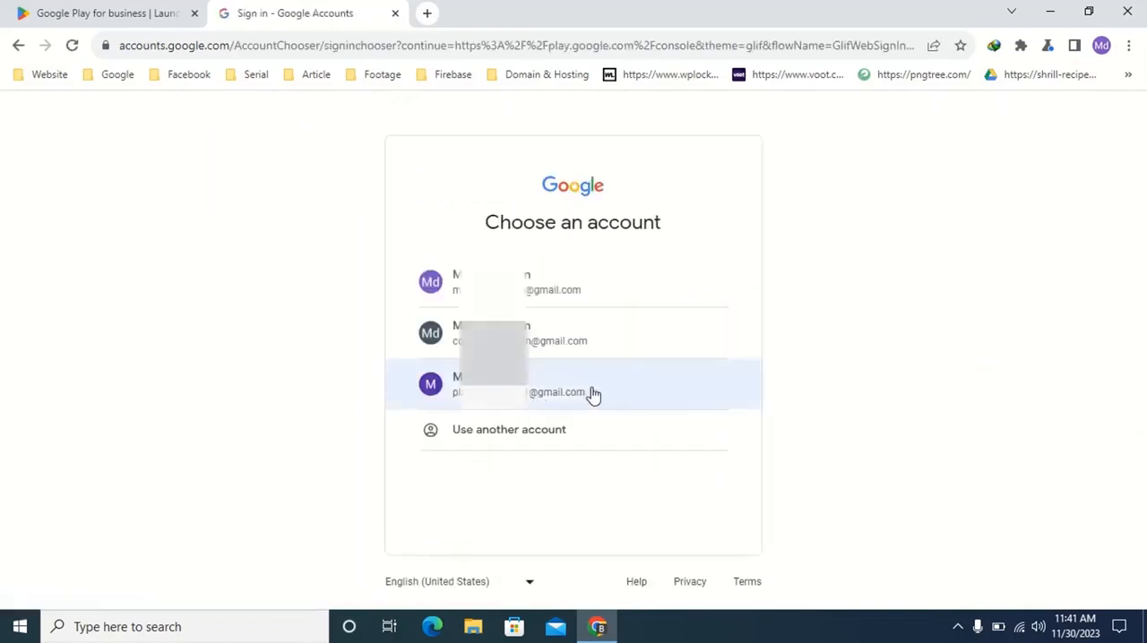
{"action": "left_click", "coordinate": [604, 393]}
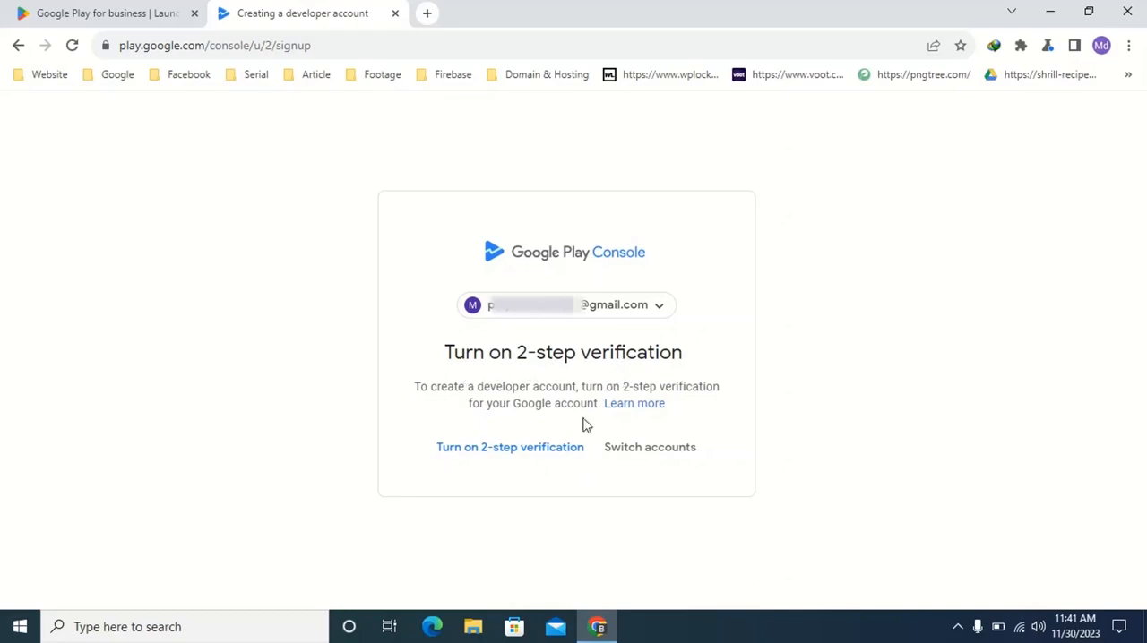
Start 2-Step Verification setup for the Google account and request a code by text message to the prefilled phone number
{"action": "left_click", "coordinate": [531, 456]}
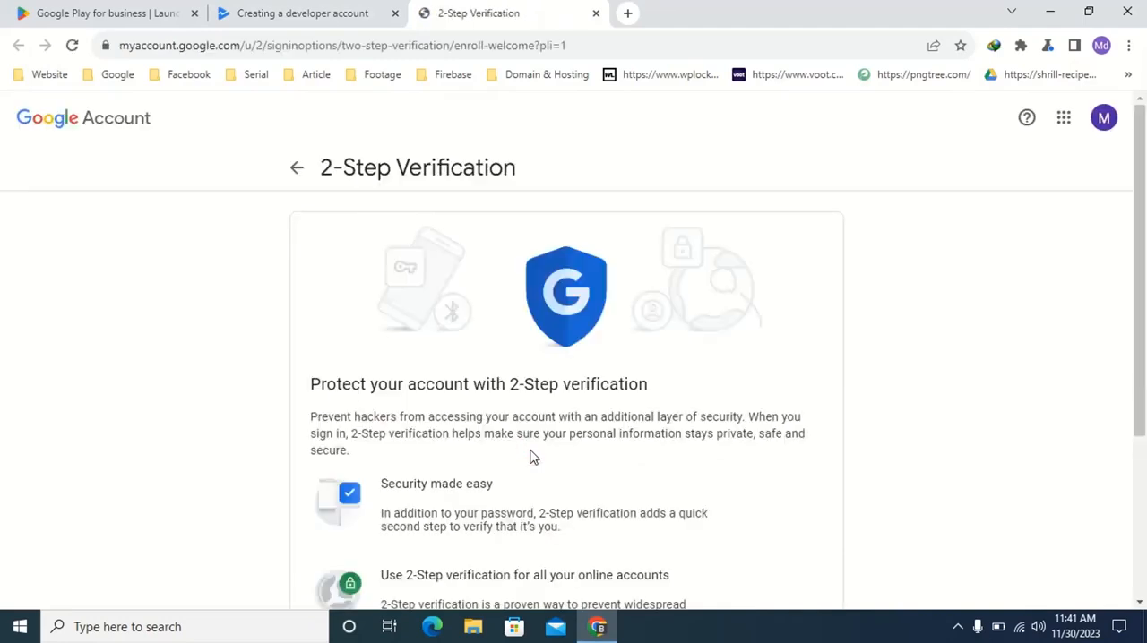
{"action": "scroll", "coordinate": [665, 425], "scroll_direction": "down", "scroll_amount": 3}
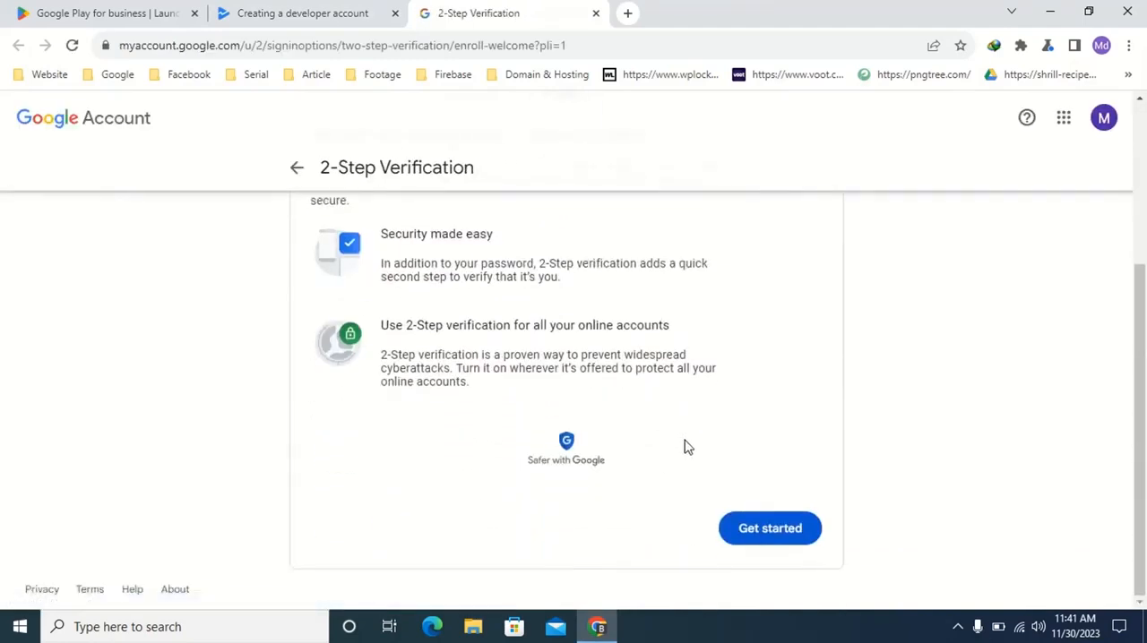
{"action": "left_click", "coordinate": [757, 536]}
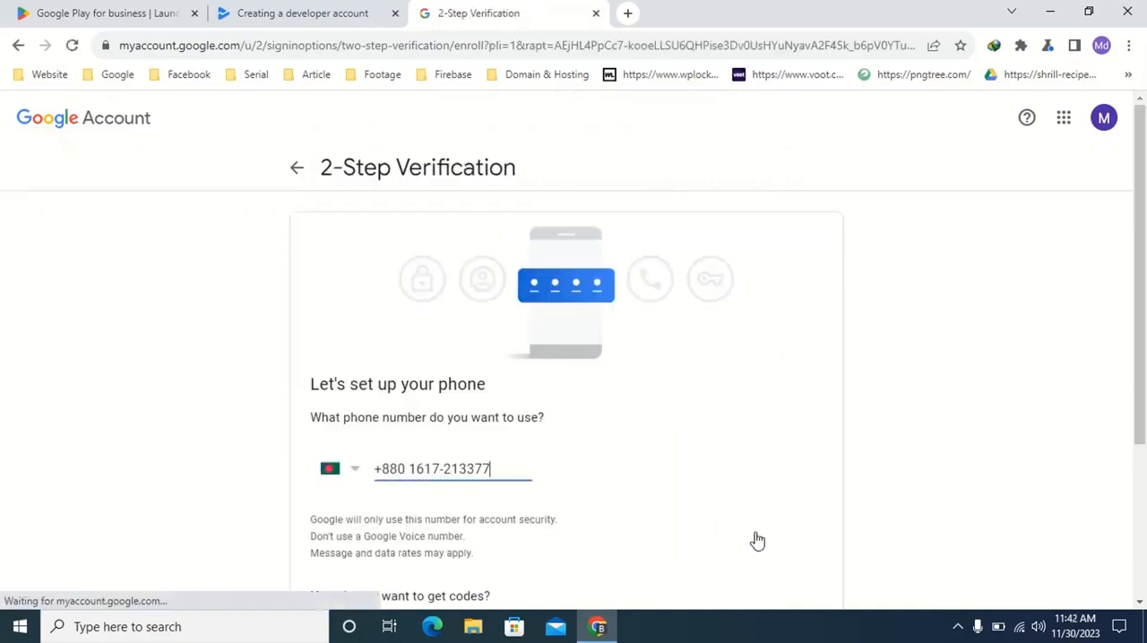
{"action": "scroll", "coordinate": [757, 541], "scroll_direction": "down", "scroll_amount": 2}
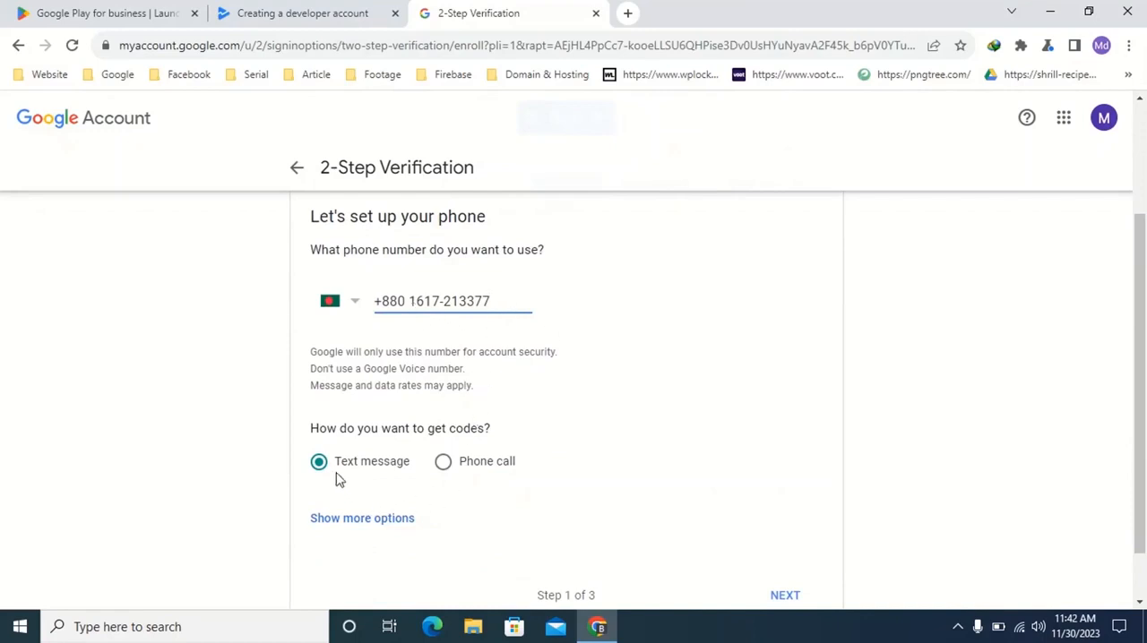
{"action": "left_click", "coordinate": [788, 596]}
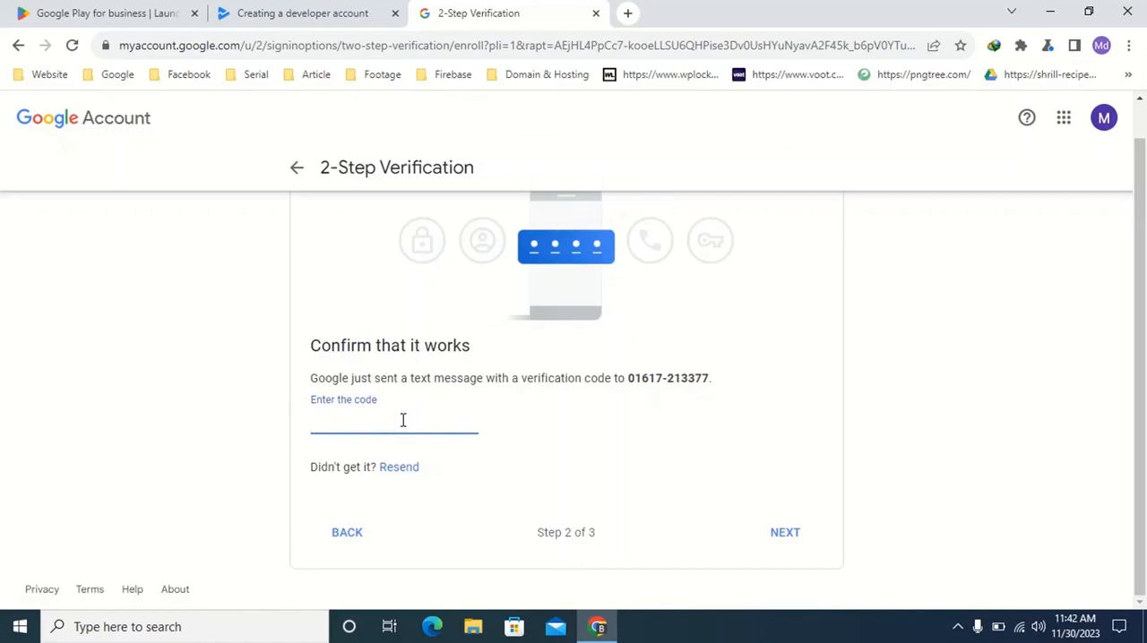
Enter the verification code received on the phone and turn on 2-Step Verification
{"action": "left_click", "coordinate": [785, 540]}
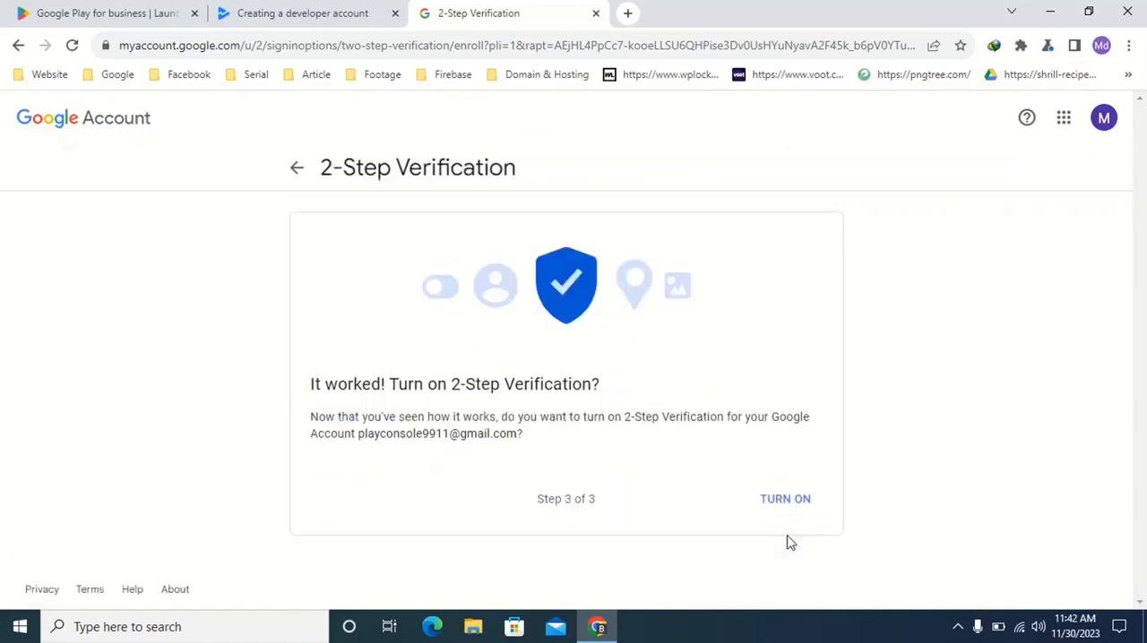
{"action": "left_click", "coordinate": [792, 506]}
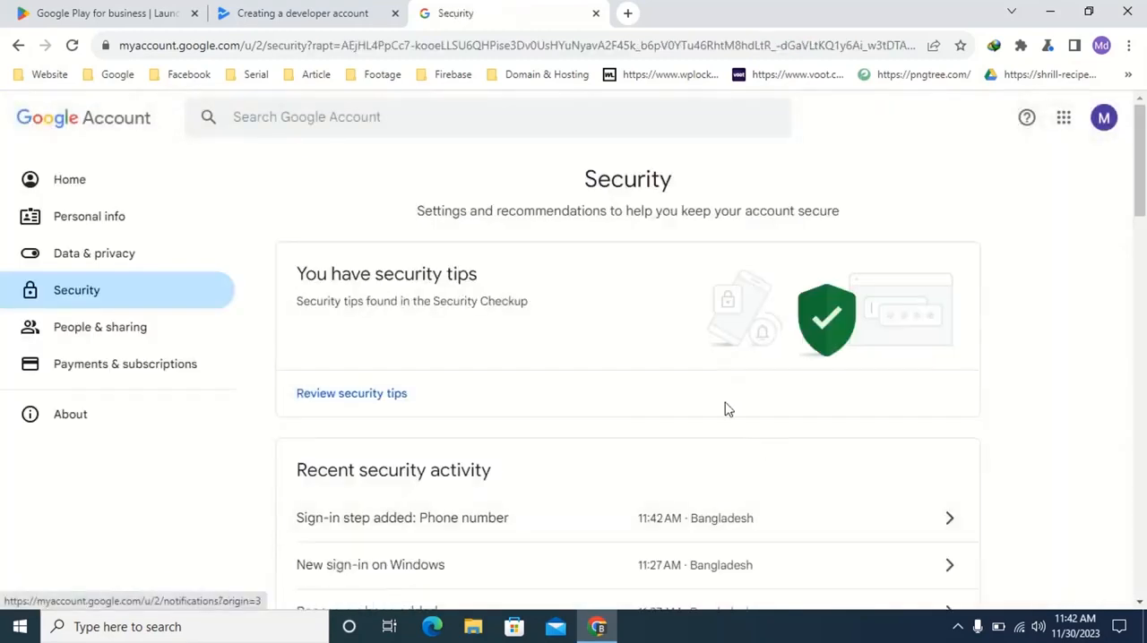
Return to the reloaded Play Console signup and start a developer account for Yourself, continuing past the requirements
{"action": "left_click", "coordinate": [596, 13]}
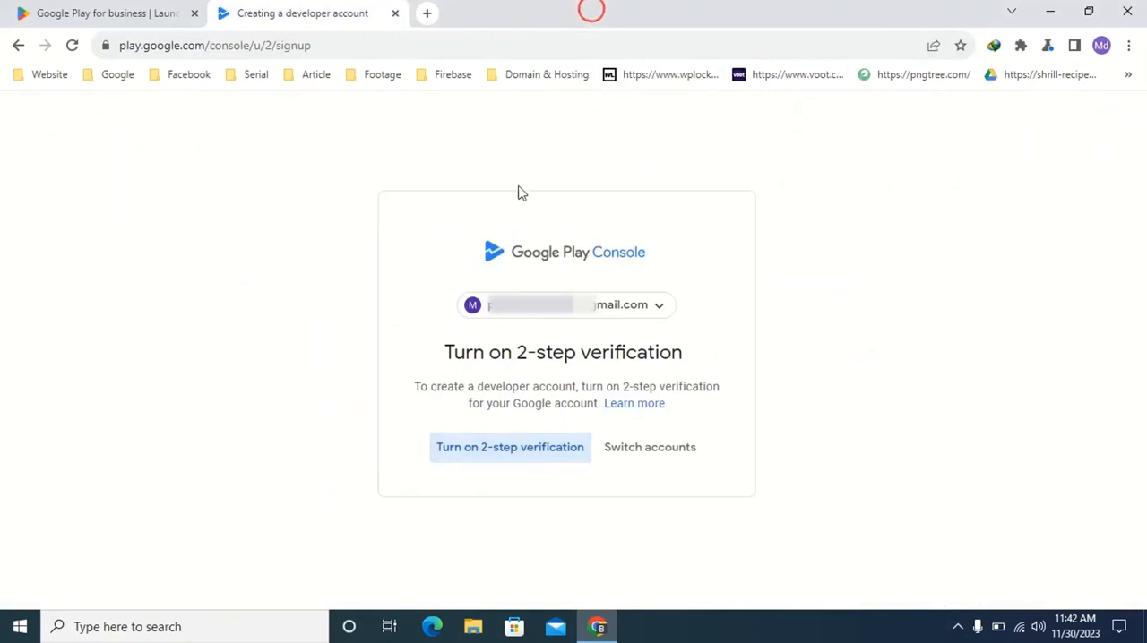
{"action": "left_click", "coordinate": [73, 45]}
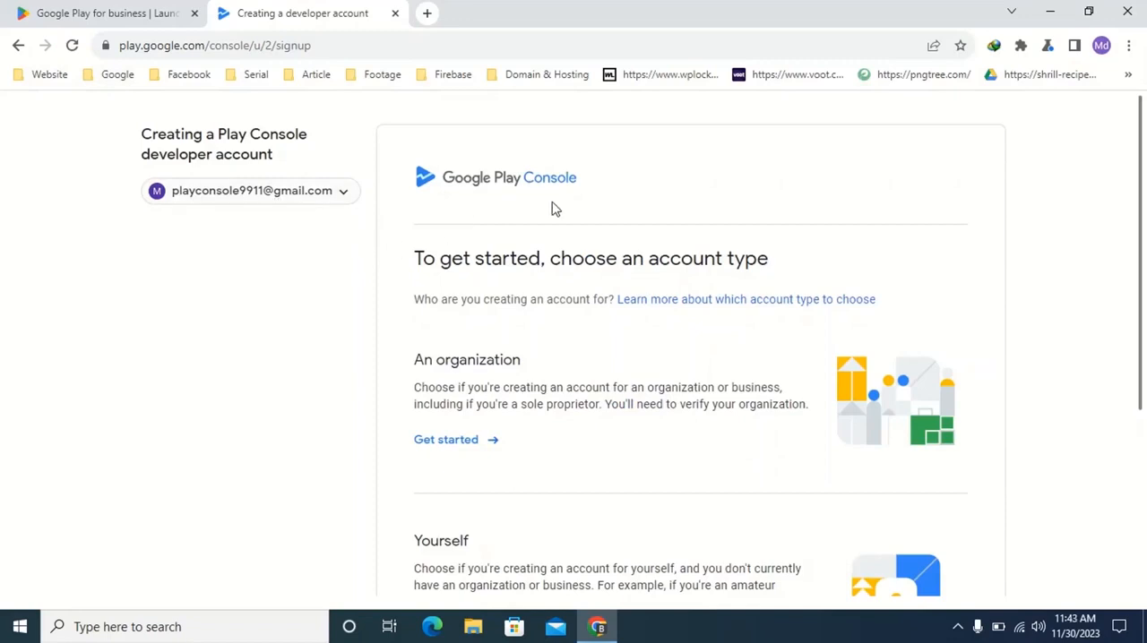
{"action": "scroll", "coordinate": [570, 225], "scroll_direction": "down", "scroll_amount": 1}
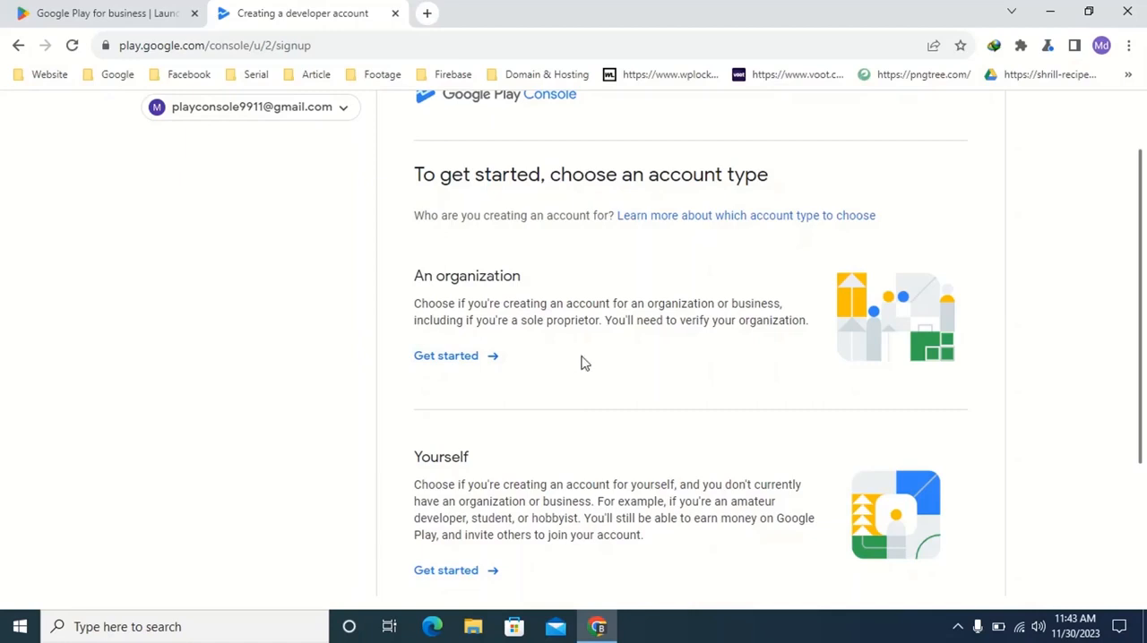
{"action": "scroll", "coordinate": [529, 362], "scroll_direction": "down", "scroll_amount": 1}
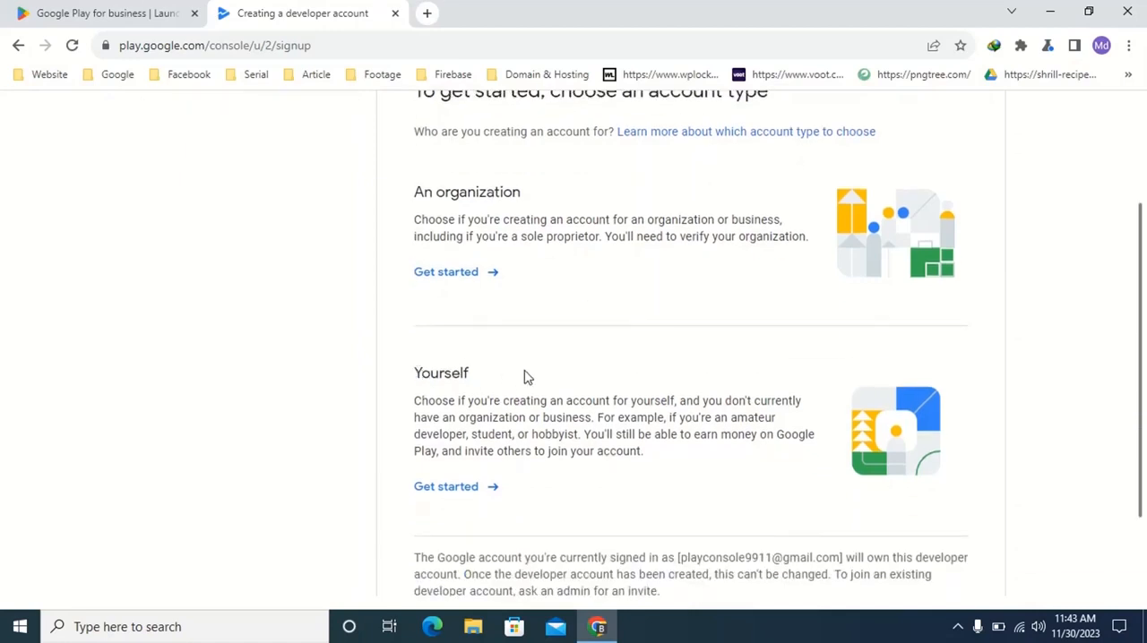
{"action": "left_click", "coordinate": [455, 497]}
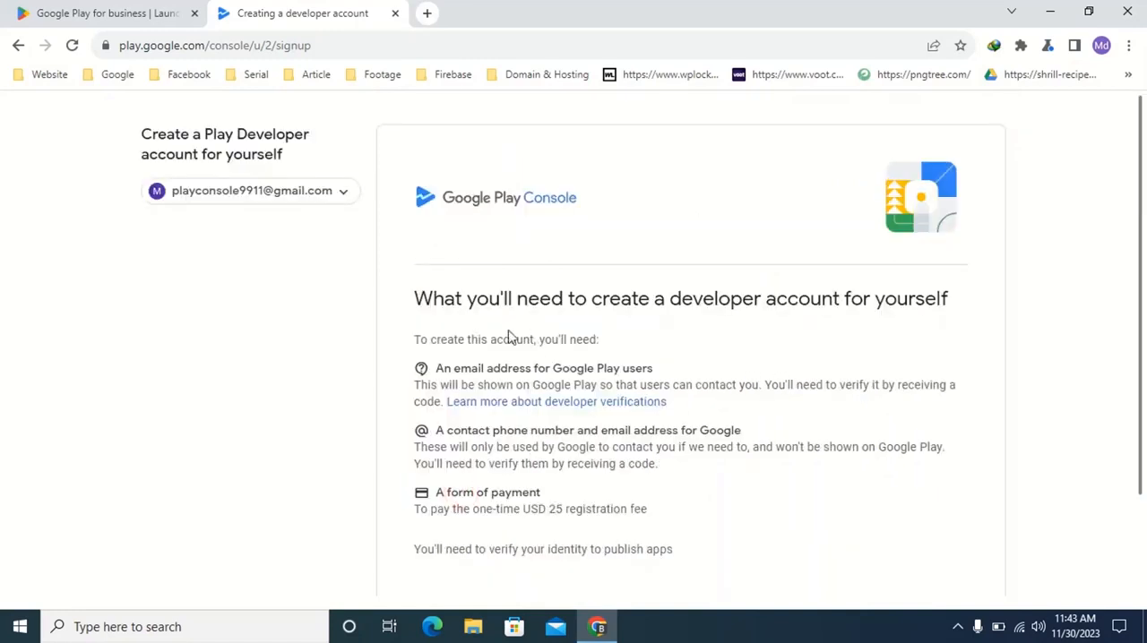
{"action": "scroll", "coordinate": [697, 412], "scroll_direction": "down", "scroll_amount": 2}
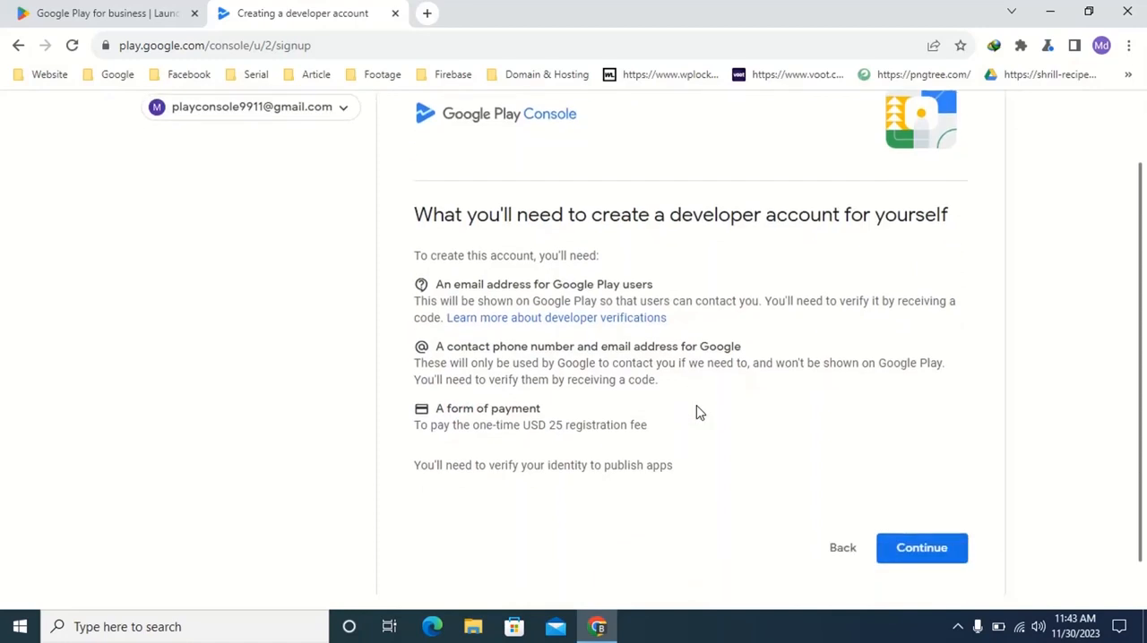
{"action": "left_click", "coordinate": [916, 525]}
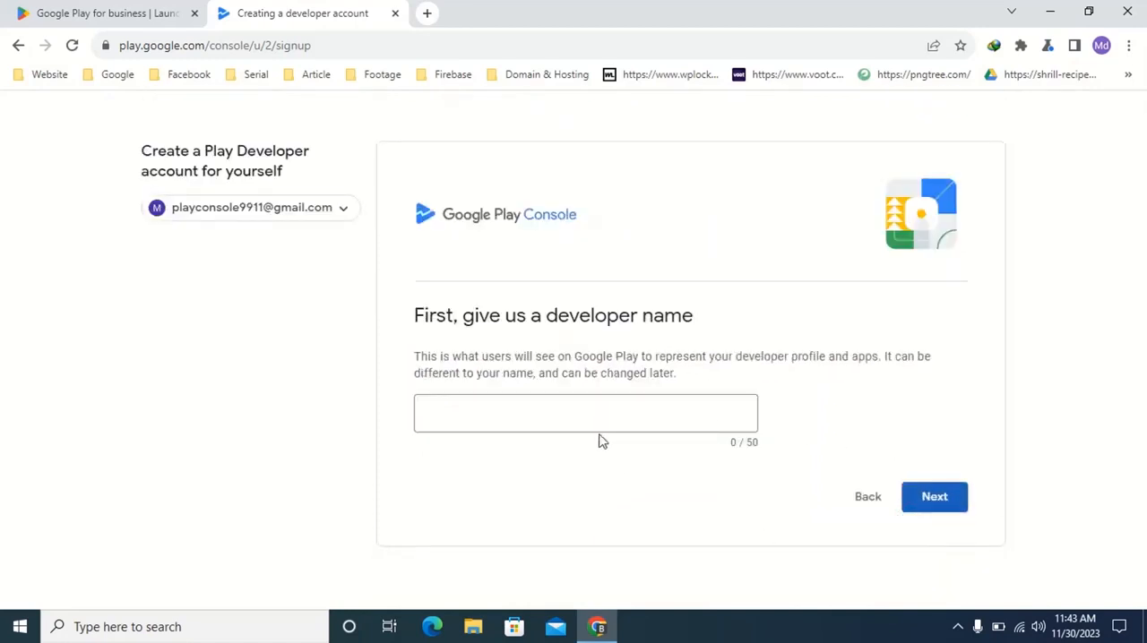
Try to register GC Studio as the developer name
{"action": "left_click", "coordinate": [635, 410]}
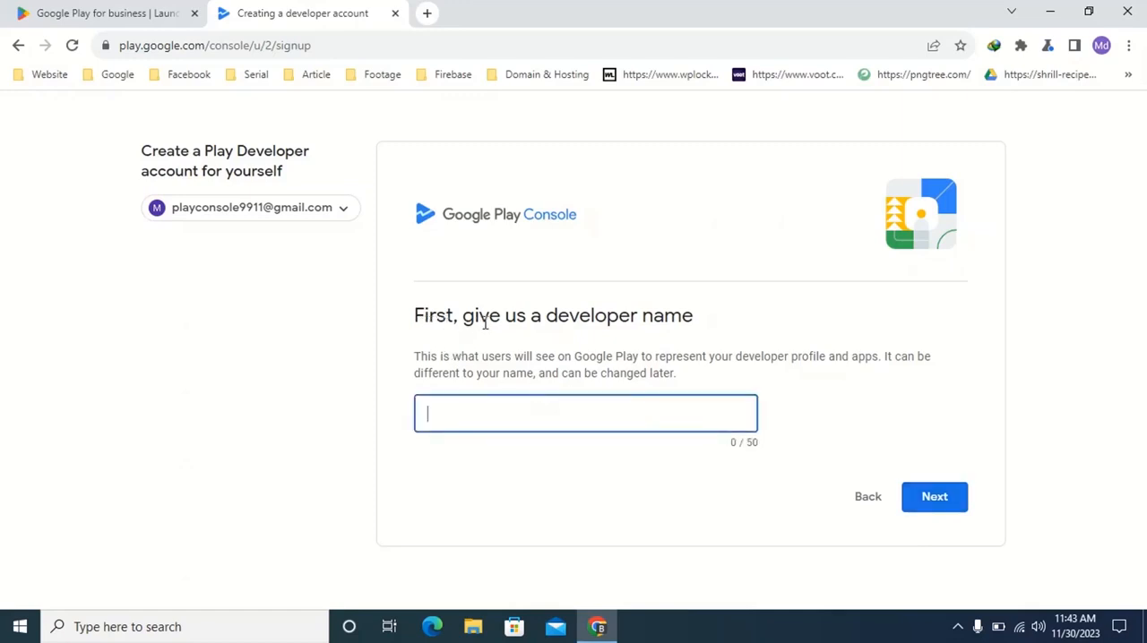
{"action": "left_click", "coordinate": [629, 416]}
{"action": "type", "text": "GC Studio"}
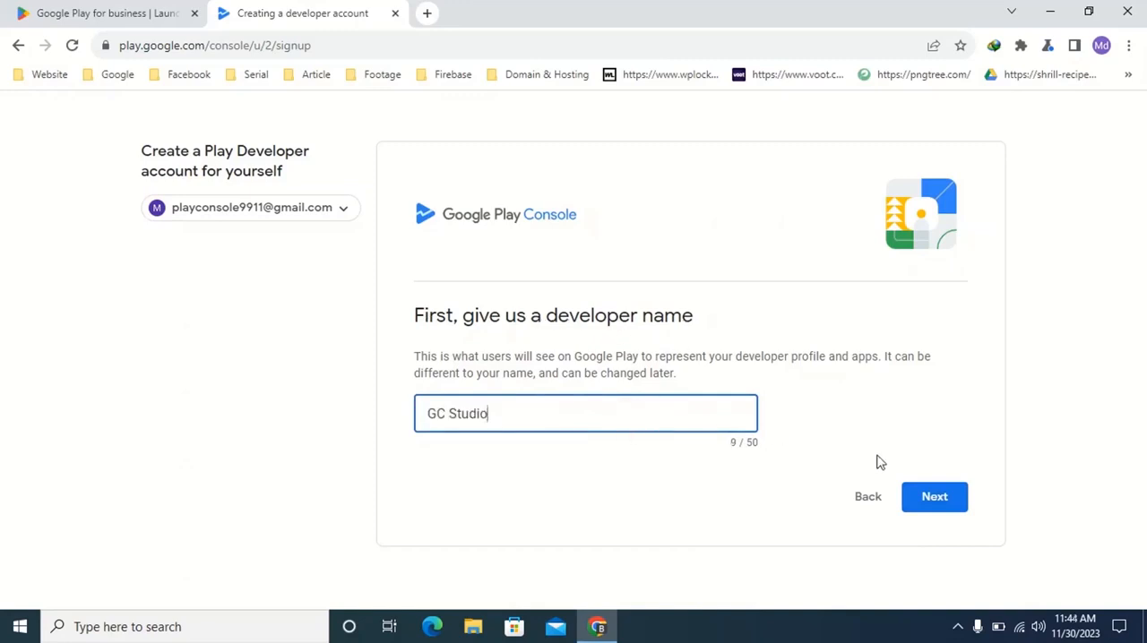
{"action": "left_click", "coordinate": [923, 500]}
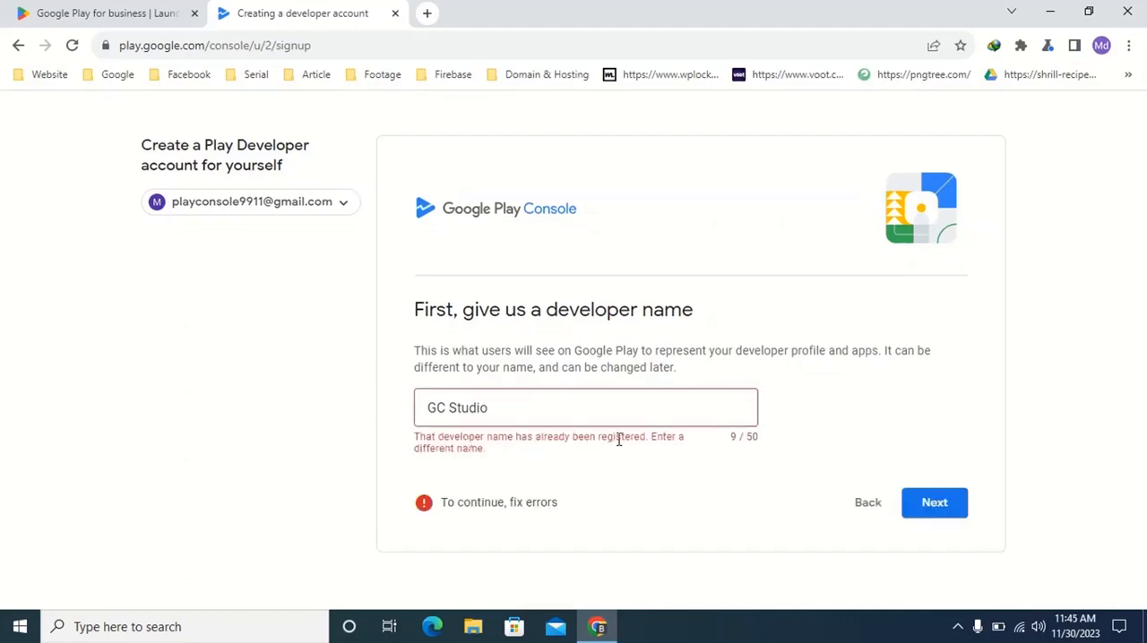
Change the developer name to a different one and continue to the payments profile stage
{"action": "left_click", "coordinate": [541, 405]}
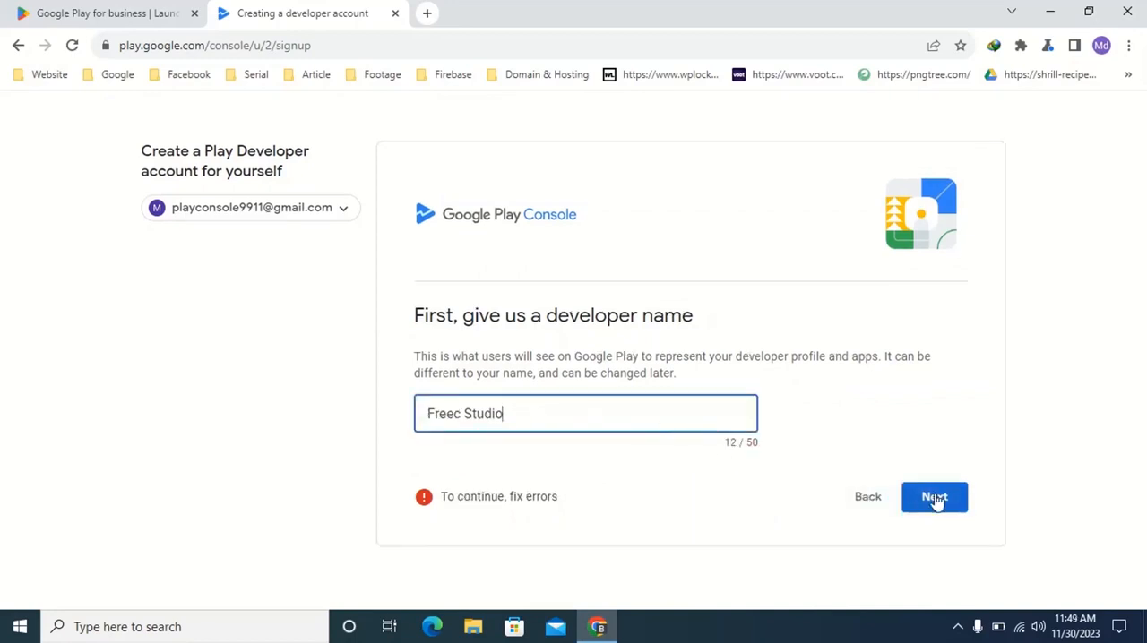
{"action": "left_click", "coordinate": [935, 500]}
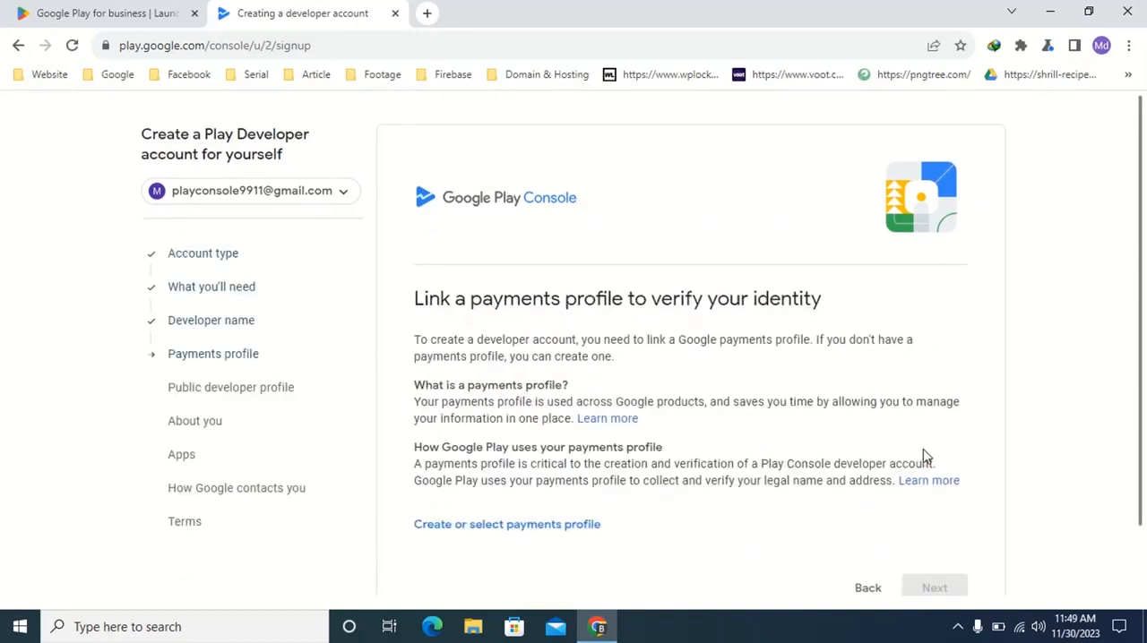
Start creating a new payments profile to link to the developer account
{"action": "scroll", "coordinate": [923, 449], "scroll_direction": "down", "scroll_amount": 1}
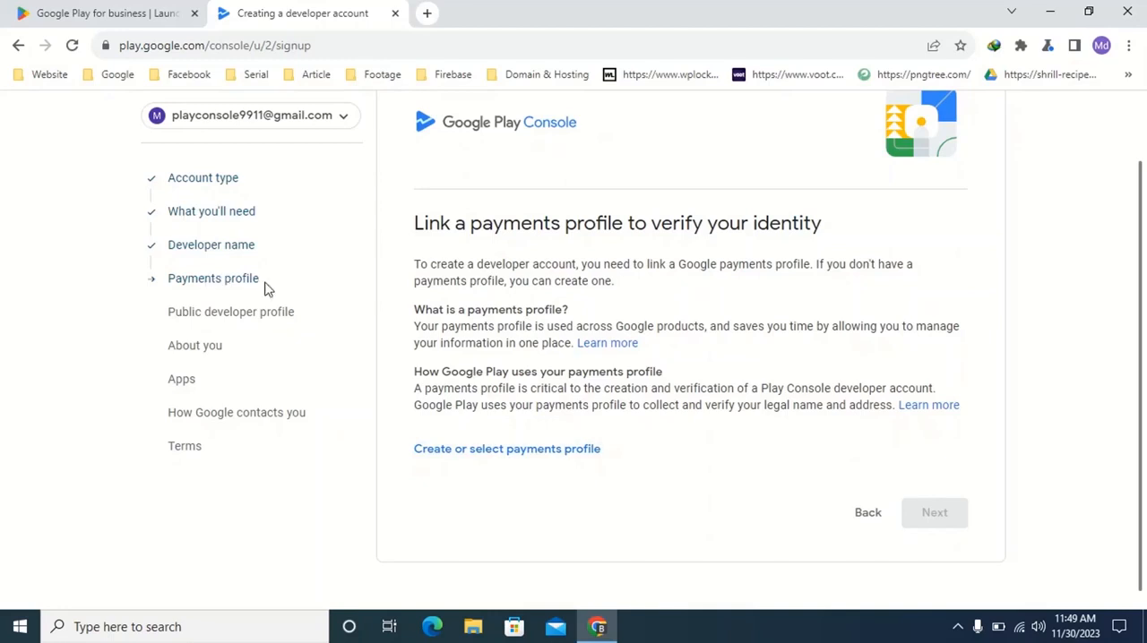
{"action": "left_click", "coordinate": [508, 457]}
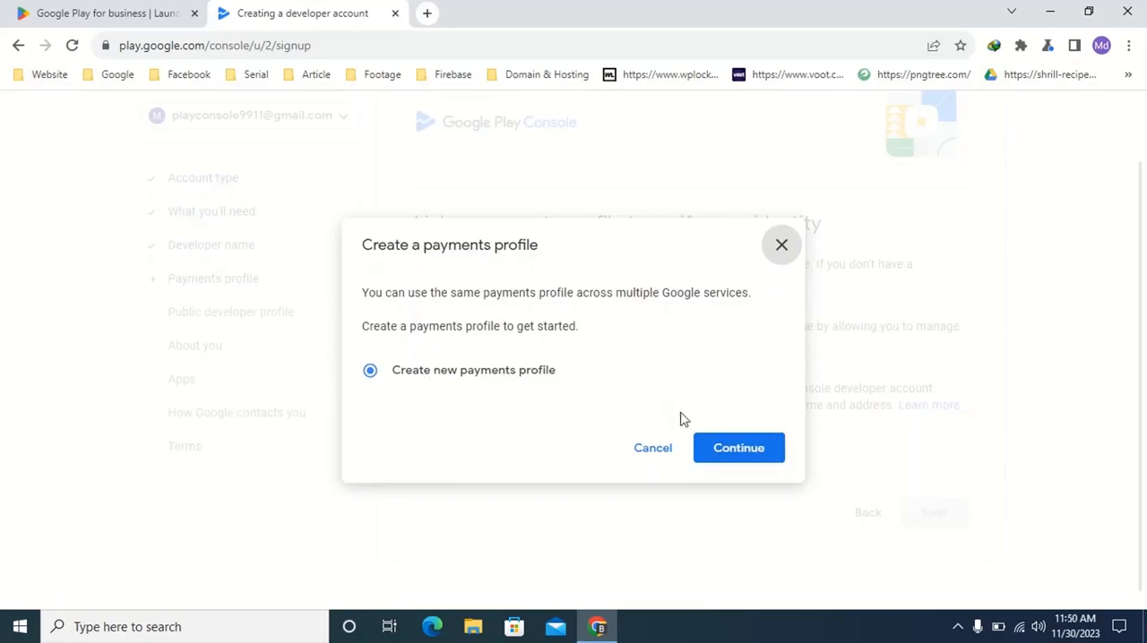
{"action": "left_click", "coordinate": [722, 450]}
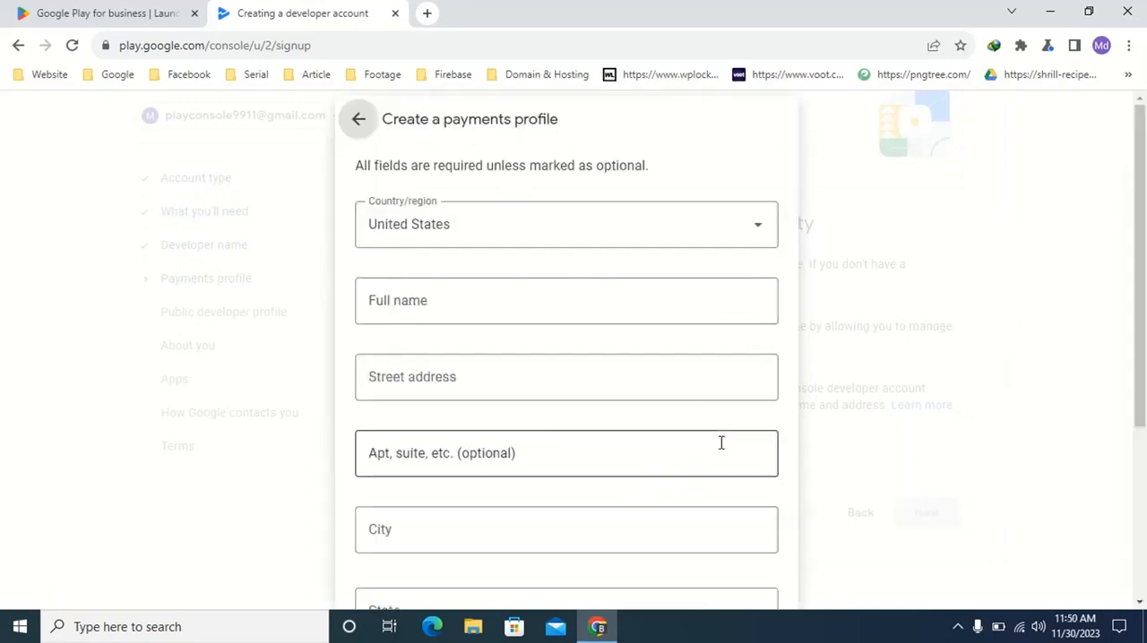
Set the payments profile's country/region to Bangladesh
{"action": "left_click", "coordinate": [587, 232]}
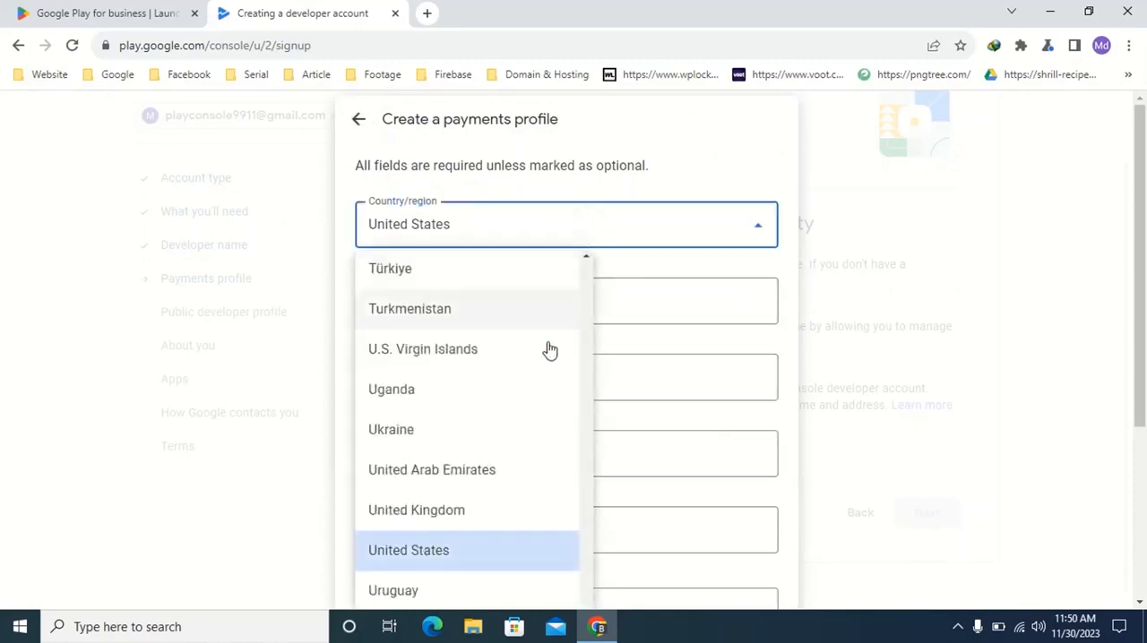
{"action": "scroll", "coordinate": [533, 382], "scroll_direction": "down", "scroll_amount": 1}
{"action": "scroll", "coordinate": [533, 381], "scroll_direction": "up", "scroll_amount": 20}
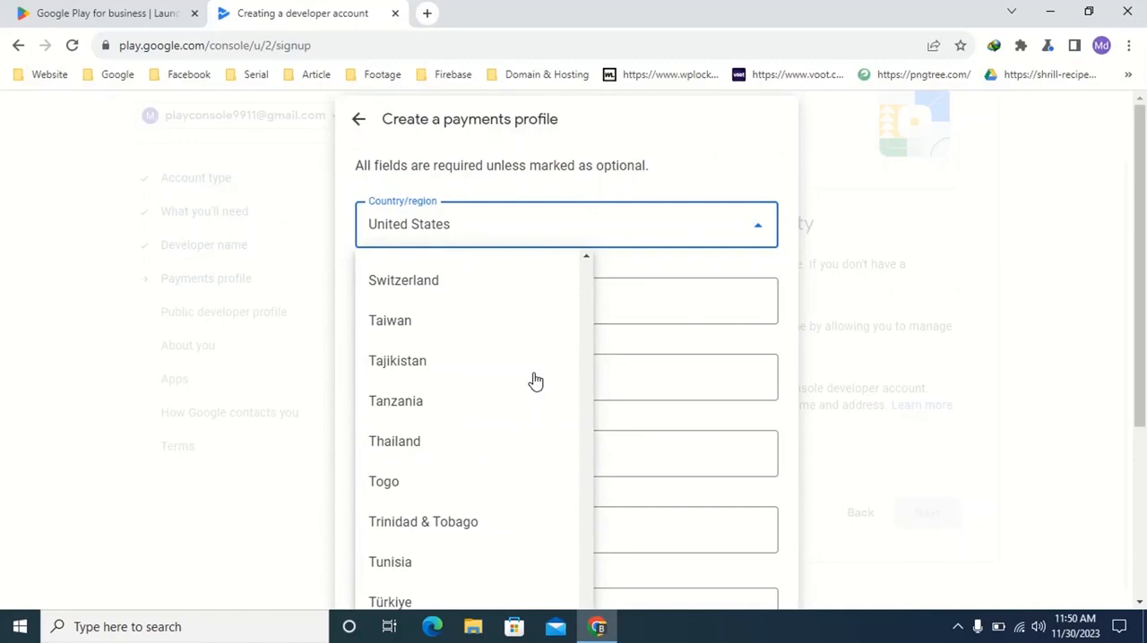
{"action": "scroll", "coordinate": [470, 453], "scroll_direction": "down", "scroll_amount": 1}
{"action": "left_click", "coordinate": [408, 467]}
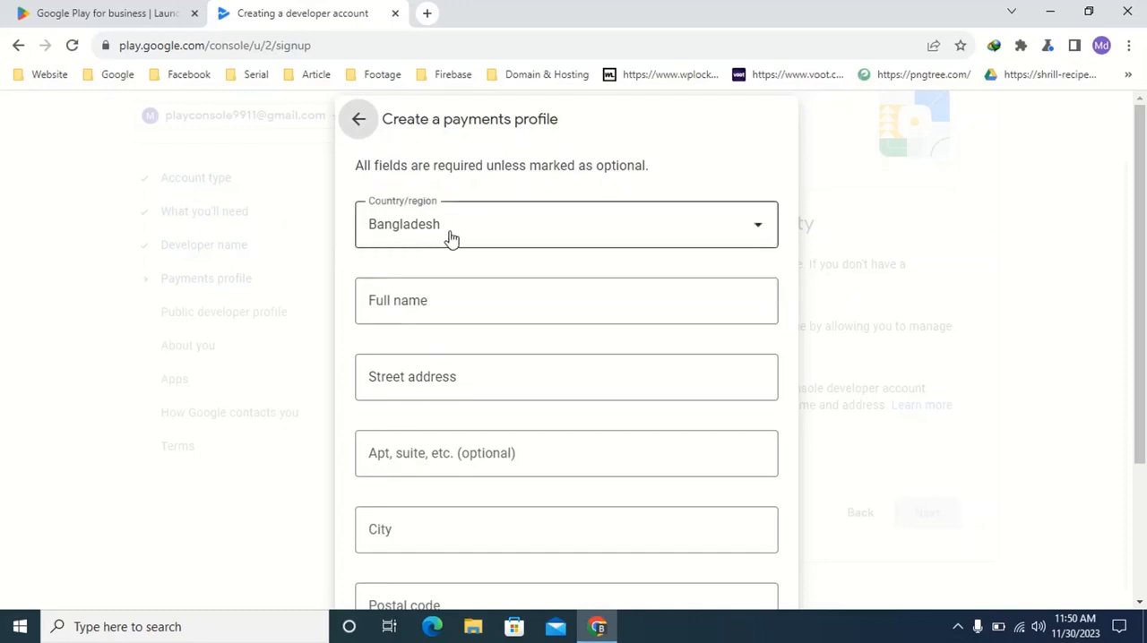
Enter the account holder's full name, street address and second address line in the payments profile
{"action": "left_click", "coordinate": [493, 304]}
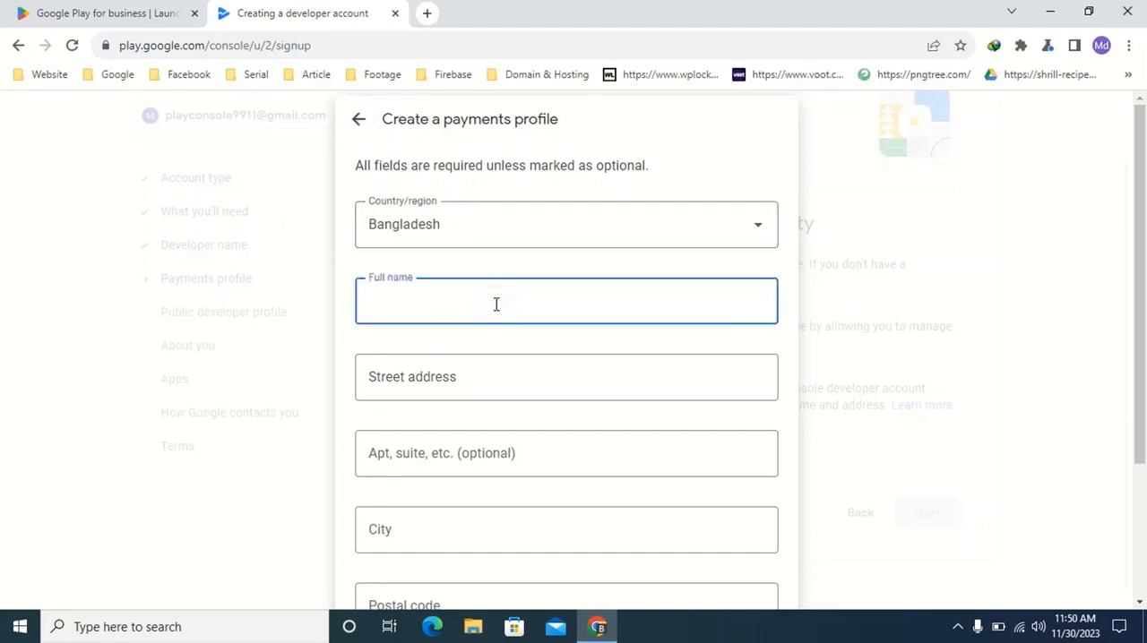
{"action": "type", "text": "Mohiuddin"}
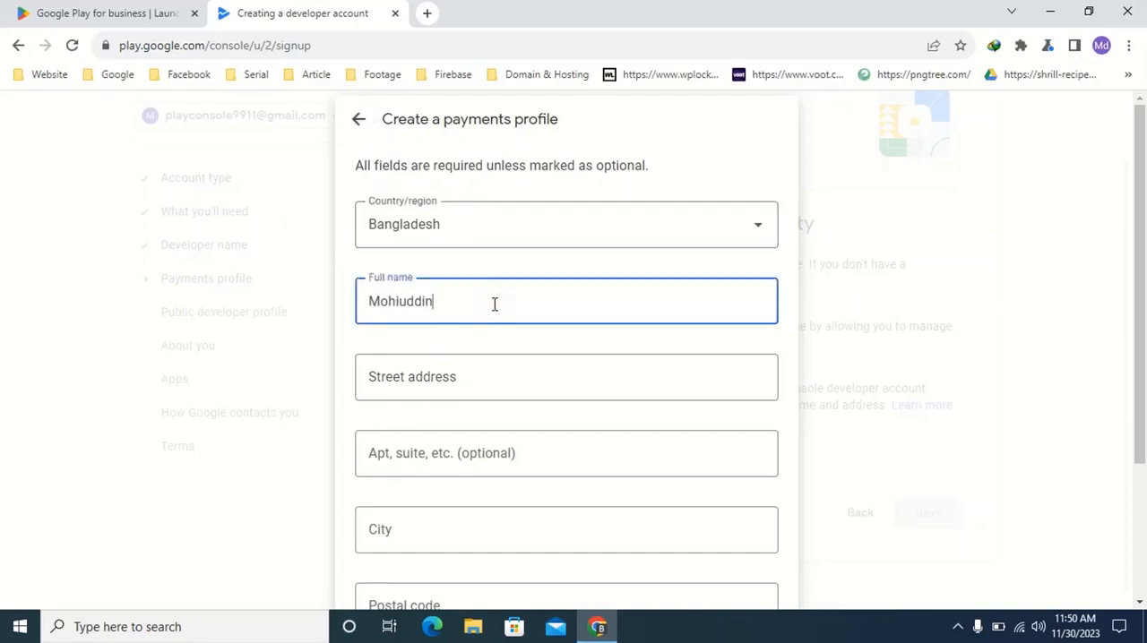
{"action": "left_click", "coordinate": [554, 382]}
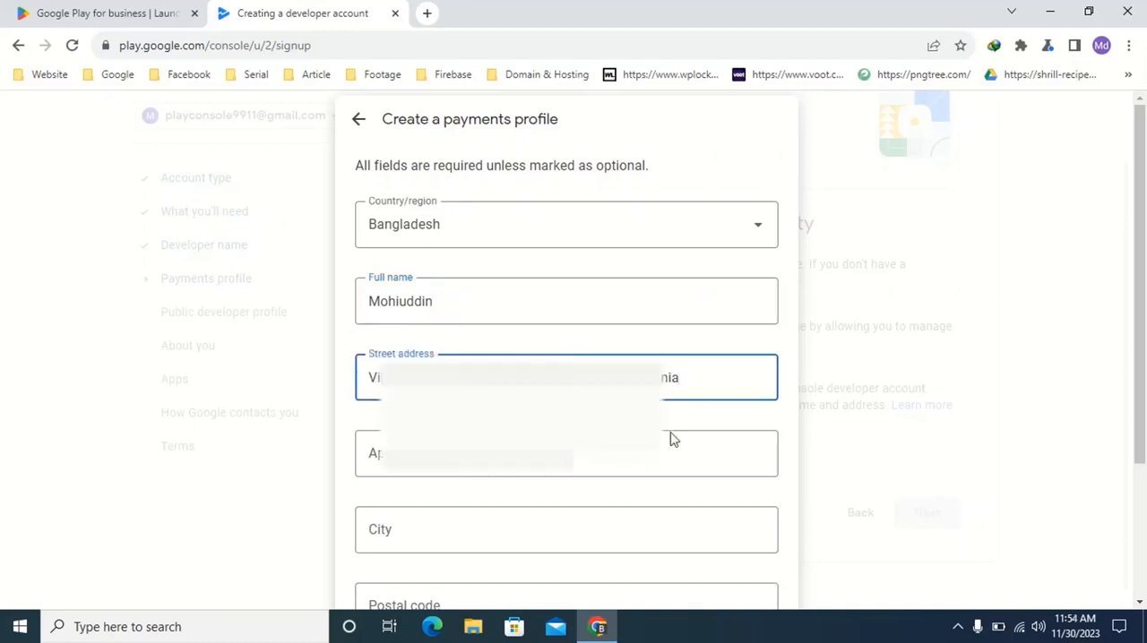
{"action": "left_click", "coordinate": [554, 453]}
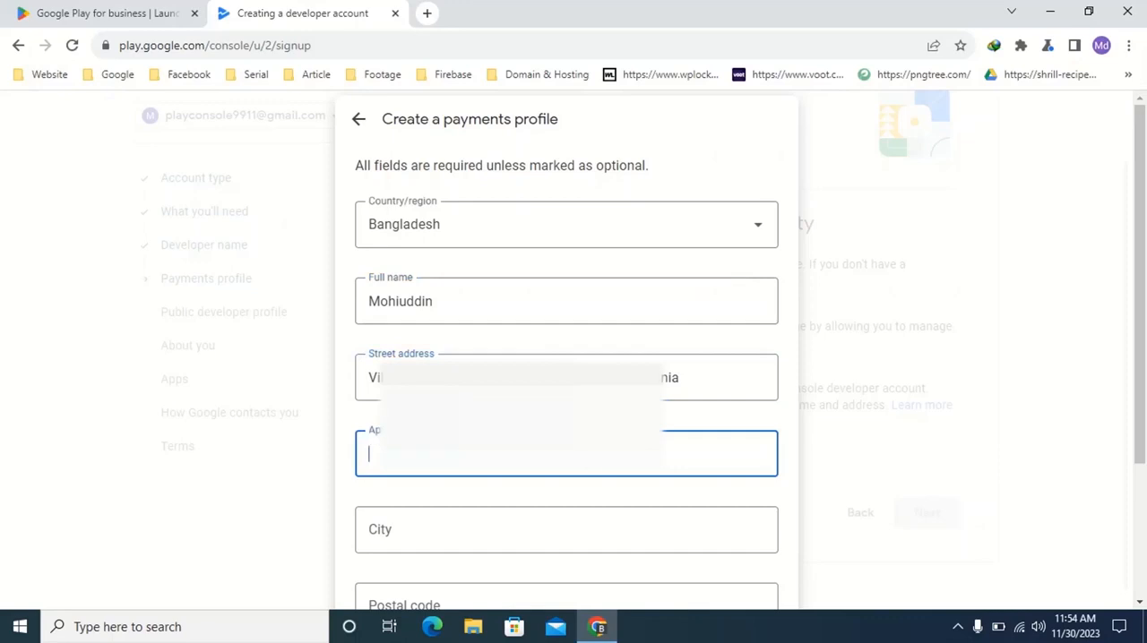
{"action": "key", "text": "ctrl+v"}
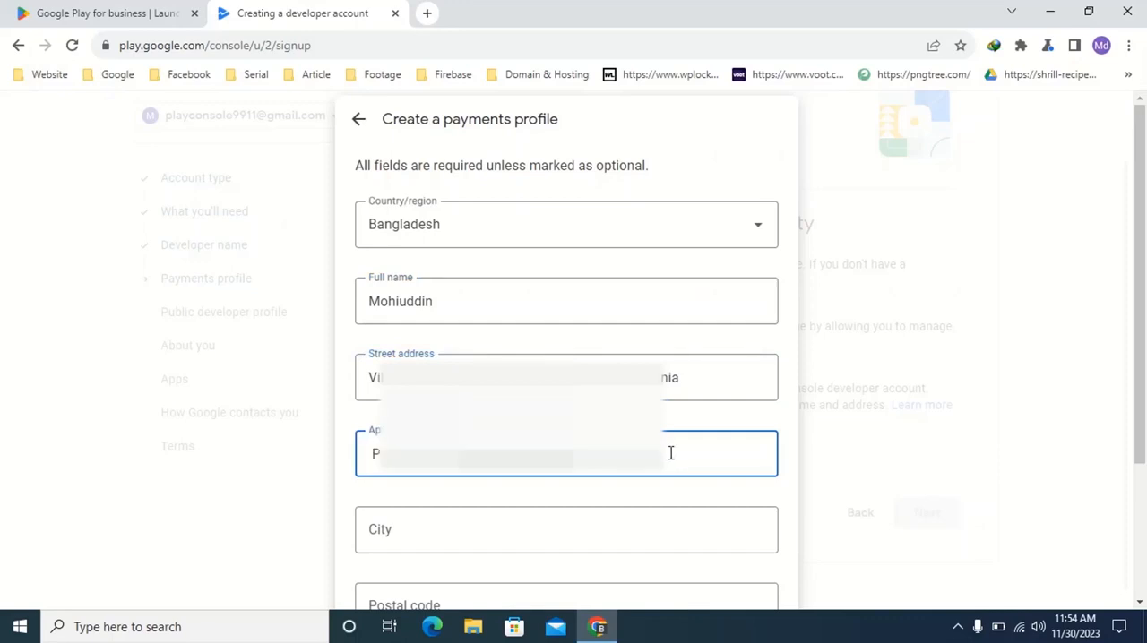
Fill in the city and postal code of the payments profile's address
{"action": "scroll", "coordinate": [670, 455], "scroll_direction": "down", "scroll_amount": 1}
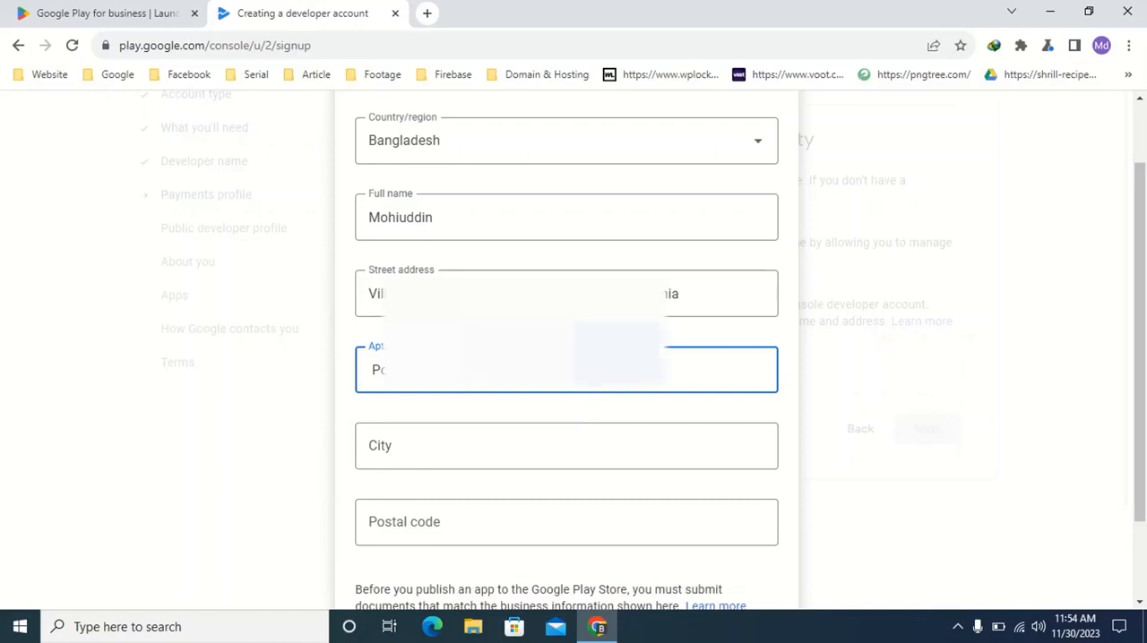
{"action": "left_click", "coordinate": [547, 445]}
{"action": "type", "text": "Shariatpur"}
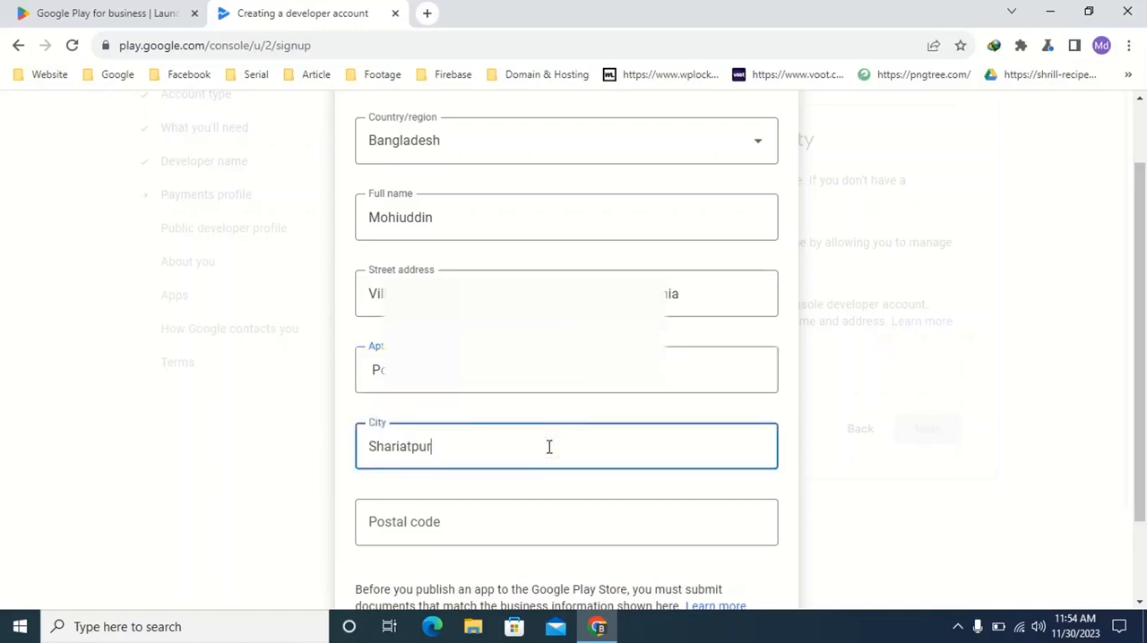
{"action": "left_click", "coordinate": [529, 529]}
{"action": "type", "text": "8030"}
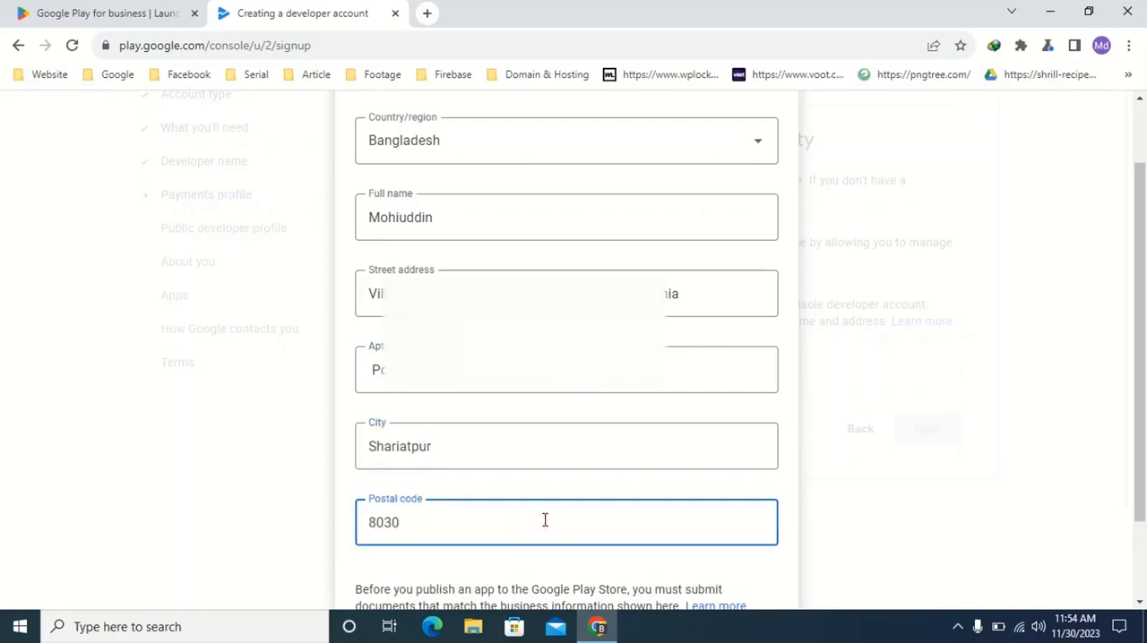
Review and submit the new payments profile, declining the browser's offer to save the address
{"action": "scroll", "coordinate": [788, 474], "scroll_direction": "up", "scroll_amount": 1}
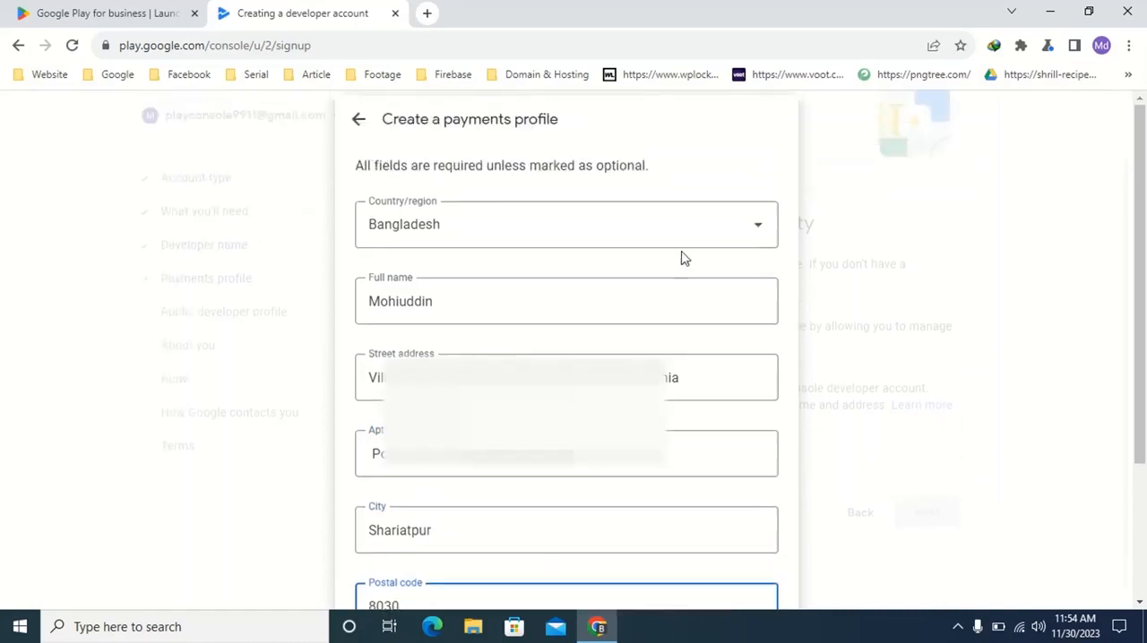
{"action": "scroll", "coordinate": [826, 399], "scroll_direction": "down", "scroll_amount": 2}
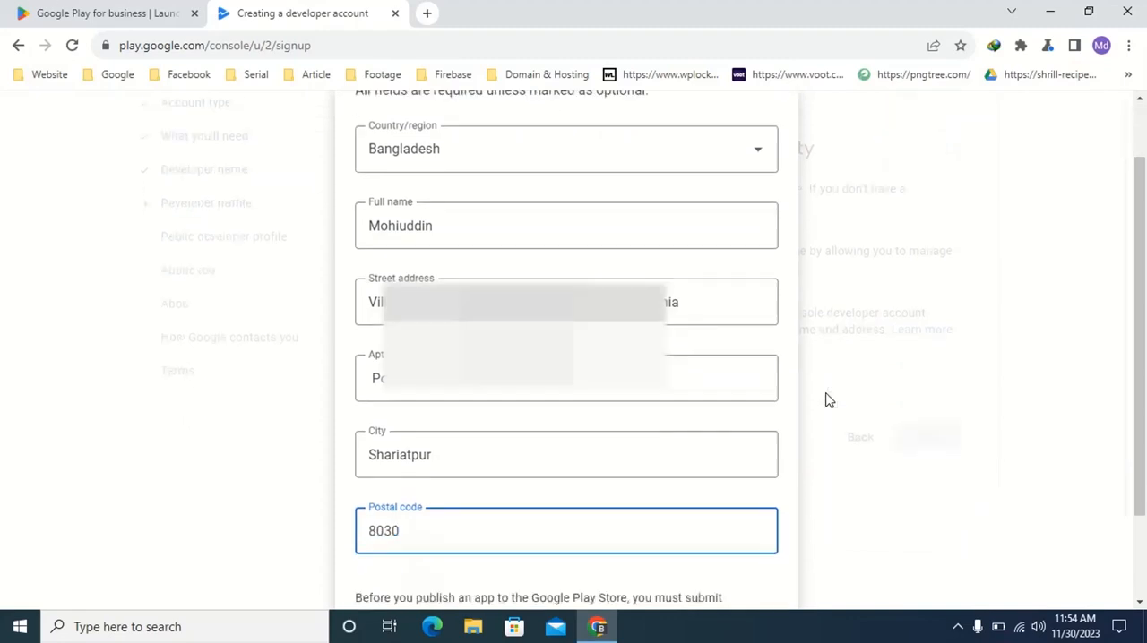
{"action": "left_click", "coordinate": [760, 581]}
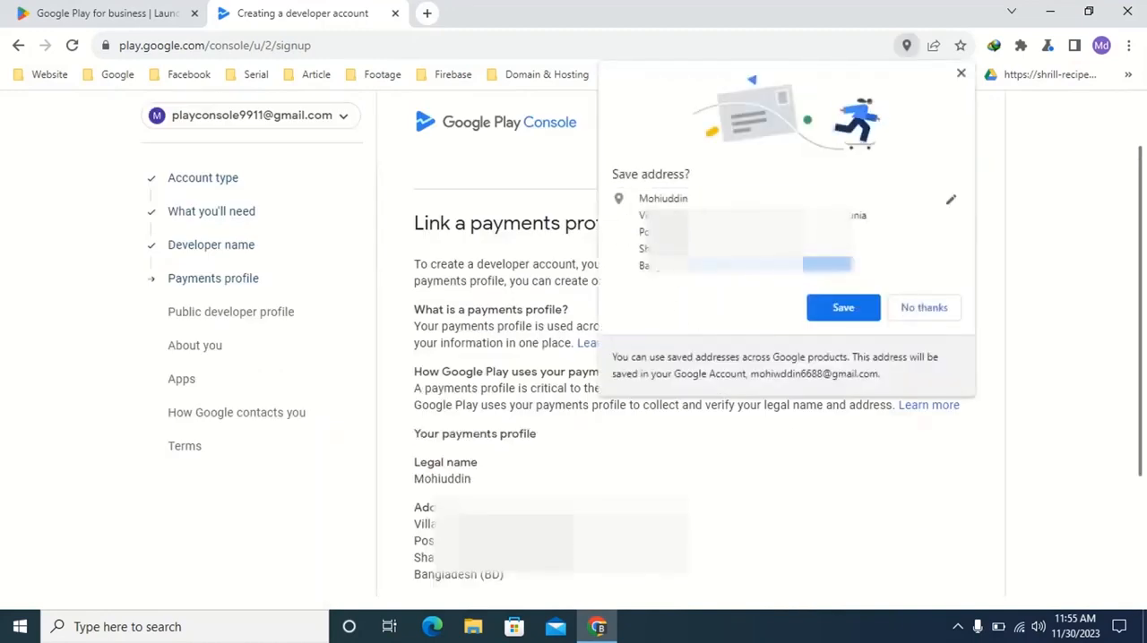
{"action": "left_click", "coordinate": [928, 309]}
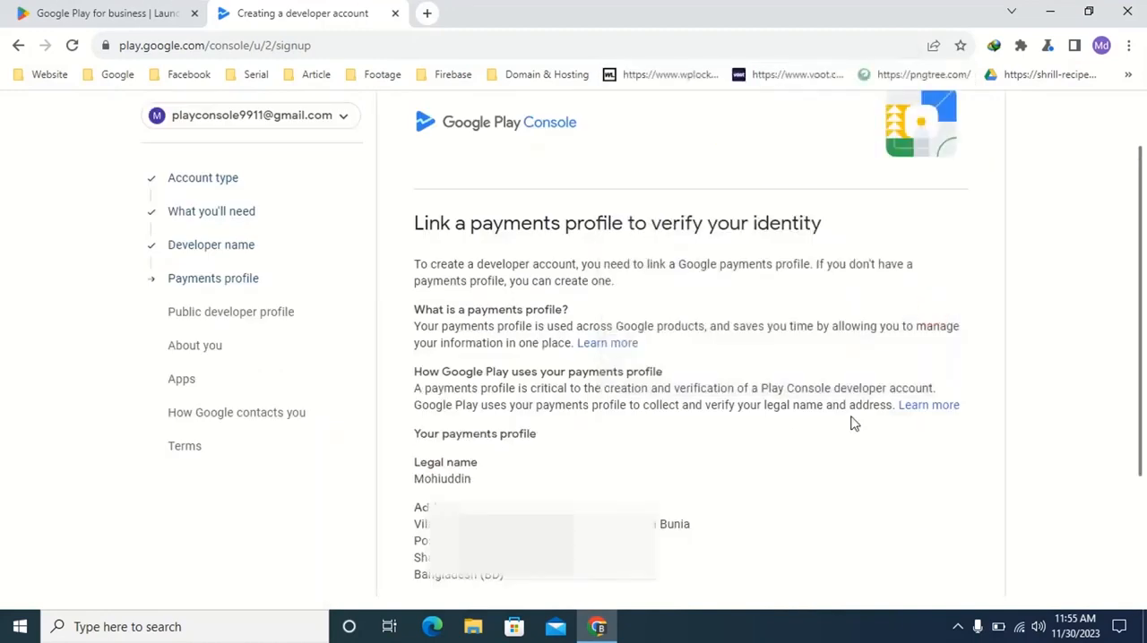
Accept the linked payments profile and continue to the public developer profile stage
{"action": "scroll", "coordinate": [853, 424], "scroll_direction": "down", "scroll_amount": 1}
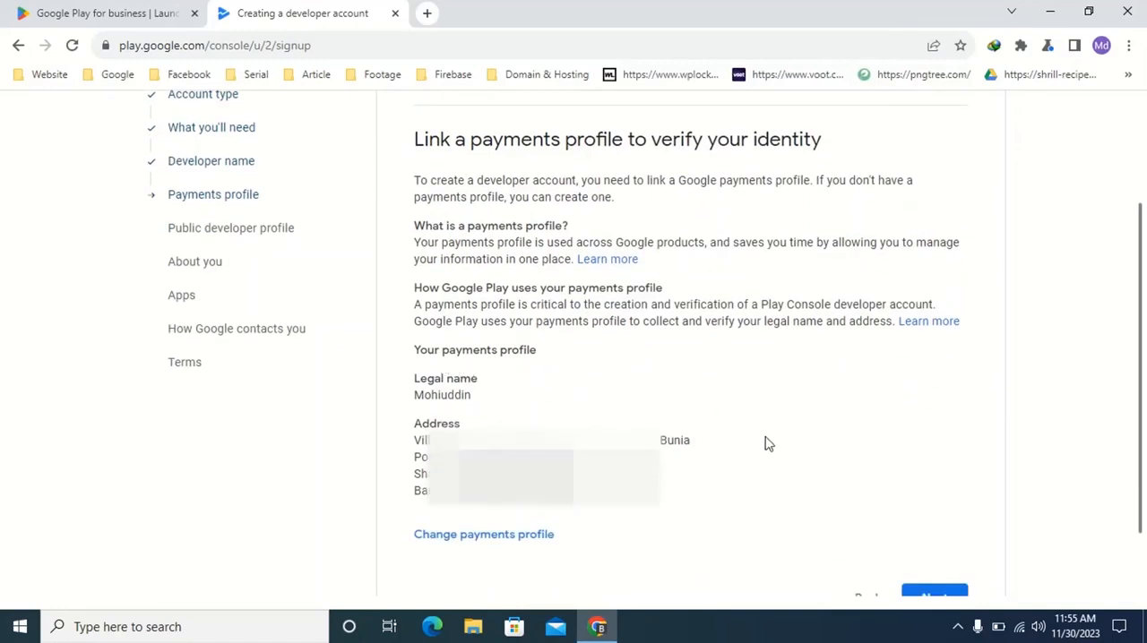
{"action": "scroll", "coordinate": [765, 443], "scroll_direction": "down", "scroll_amount": 1}
{"action": "left_click", "coordinate": [923, 510]}
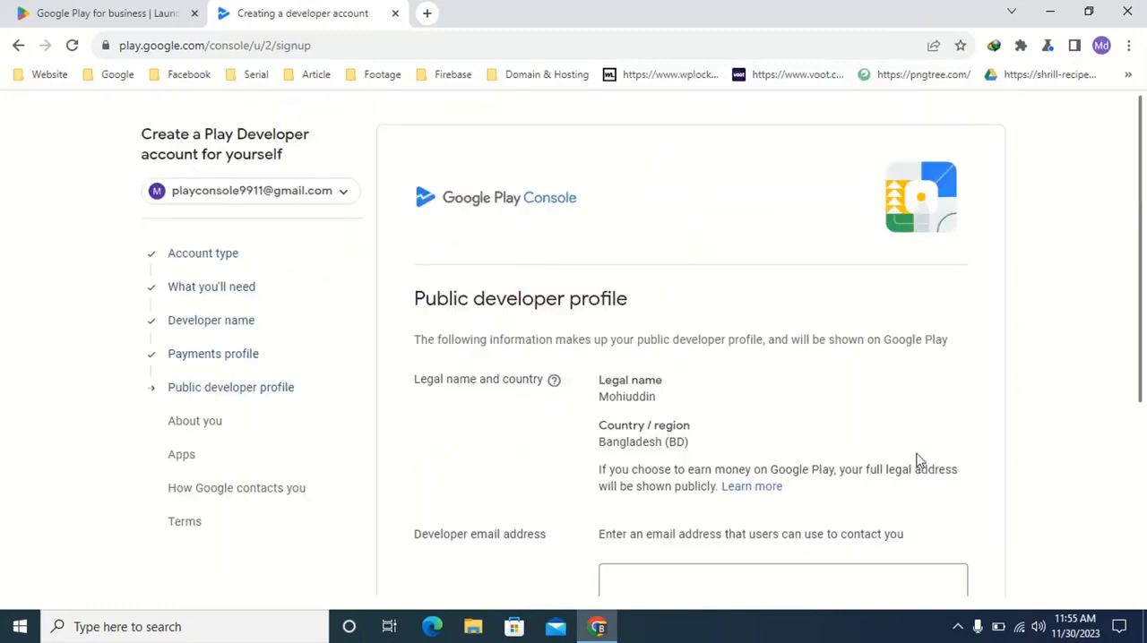
Enter the developer's contact email address for the public profile and verify it
{"action": "scroll", "coordinate": [852, 403], "scroll_direction": "down", "scroll_amount": 1}
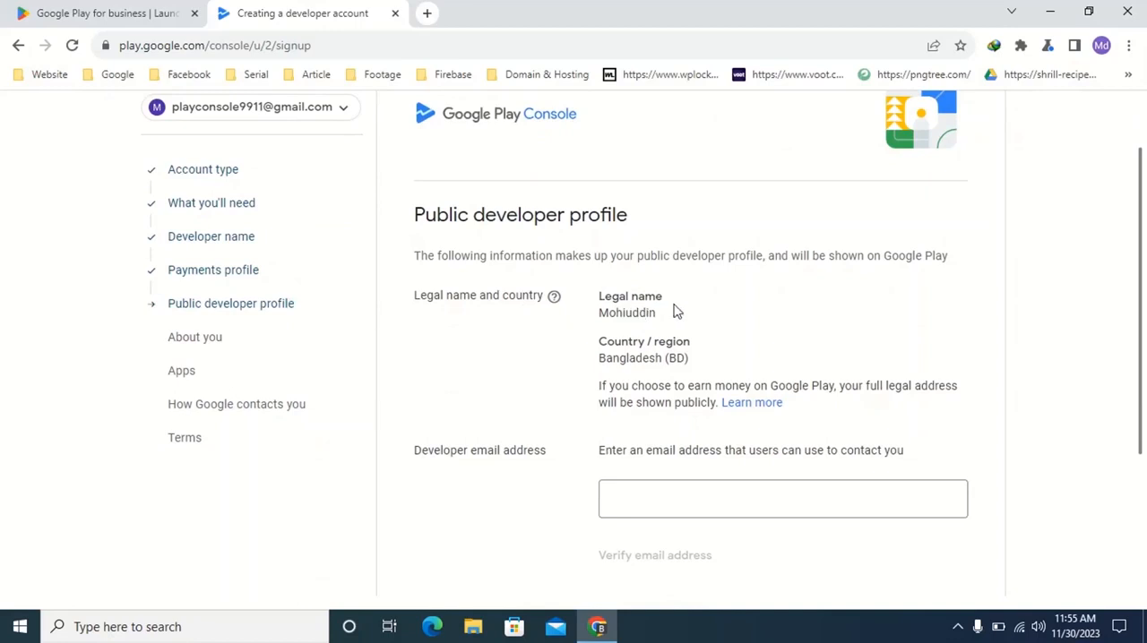
{"action": "scroll", "coordinate": [734, 337], "scroll_direction": "down", "scroll_amount": 1}
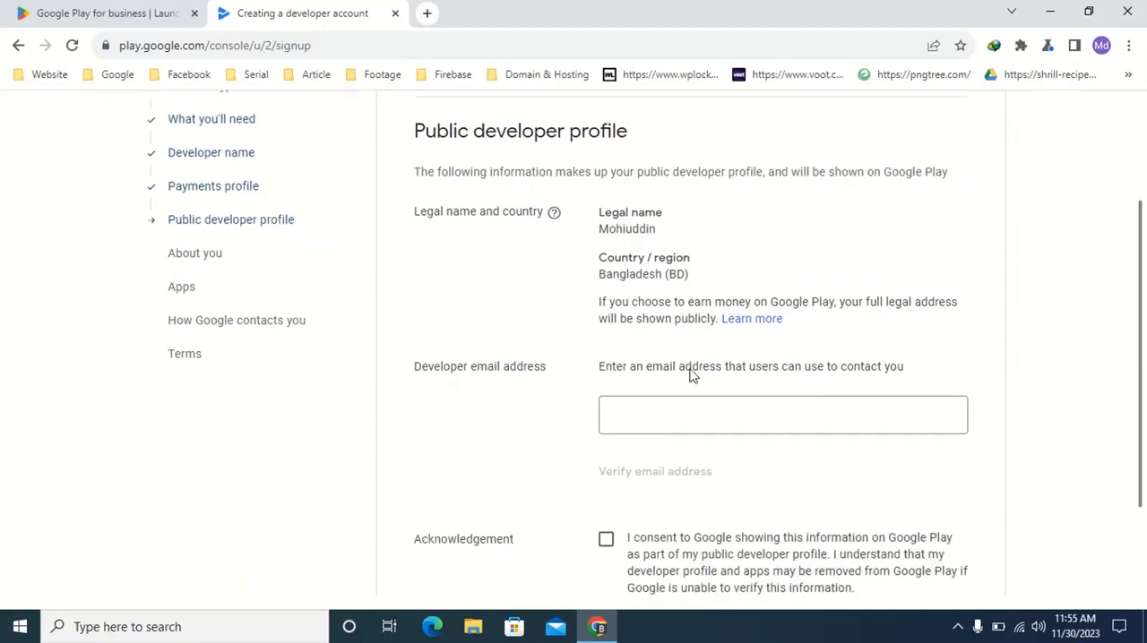
{"action": "left_click", "coordinate": [764, 416]}
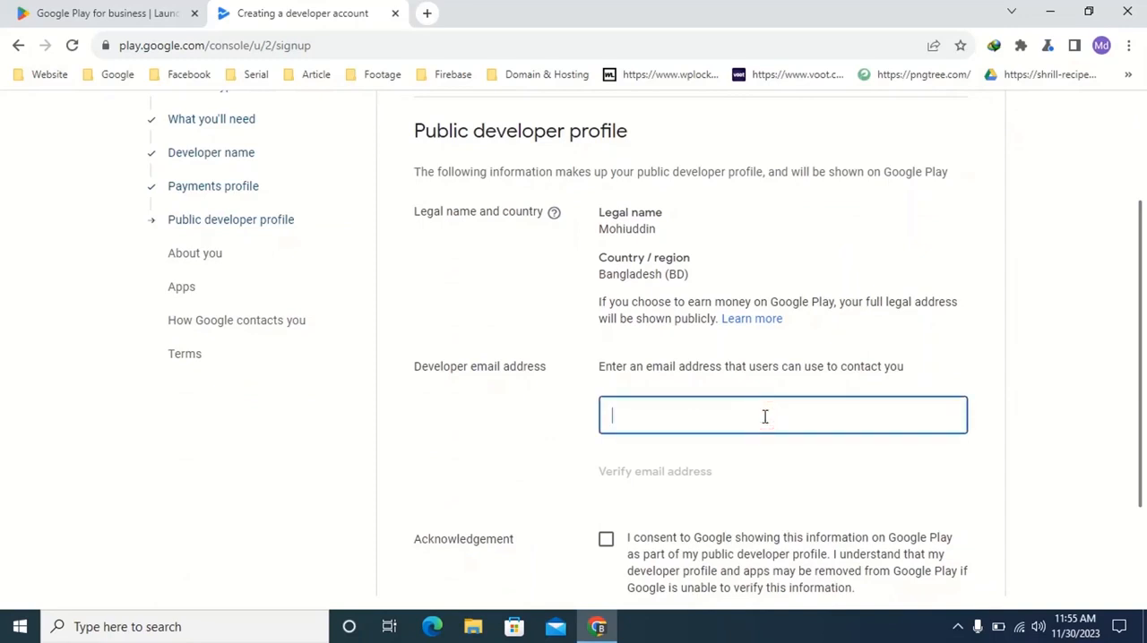
{"action": "key", "text": "ctrl+v"}
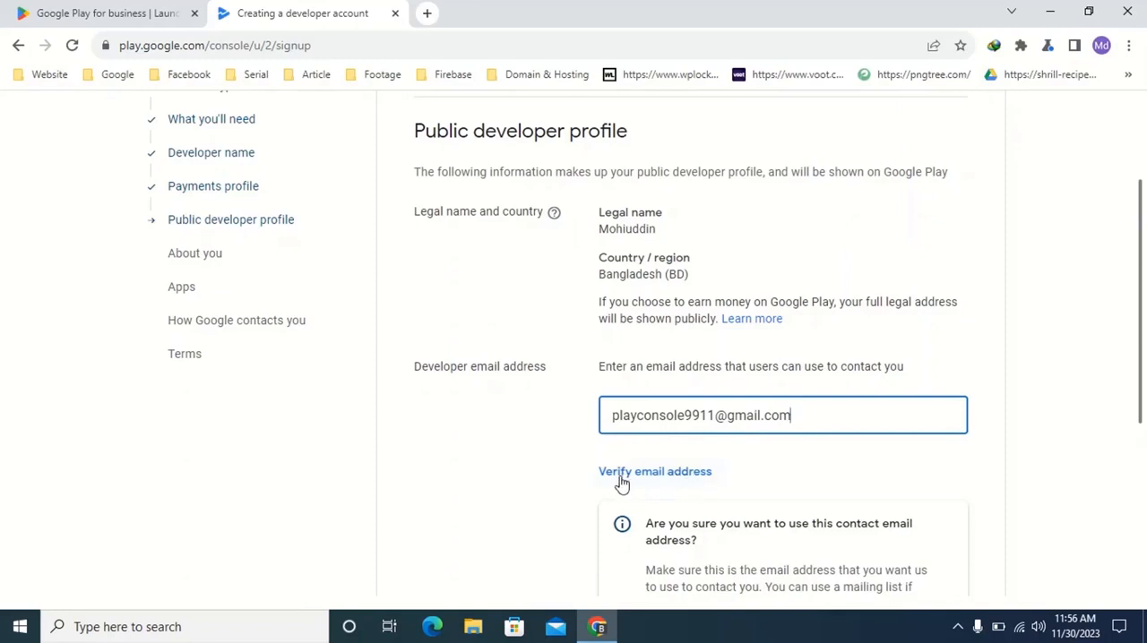
{"action": "left_click", "coordinate": [674, 484]}
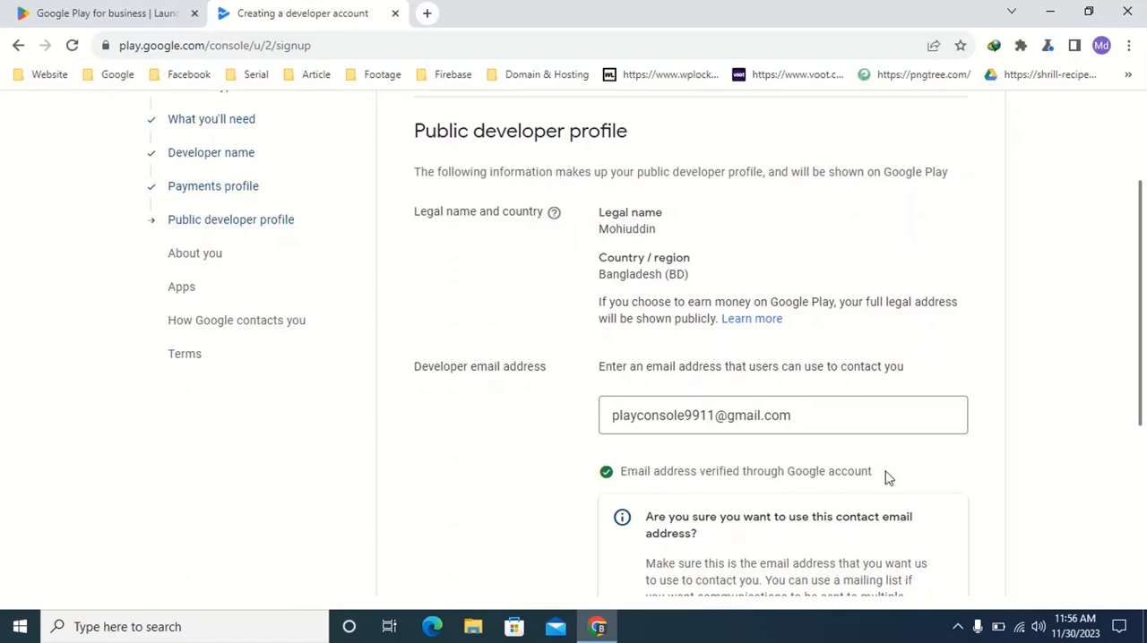
Consent to Google showing the public developer profile information and continue to the About you stage
{"action": "scroll", "coordinate": [915, 468], "scroll_direction": "down", "scroll_amount": 3}
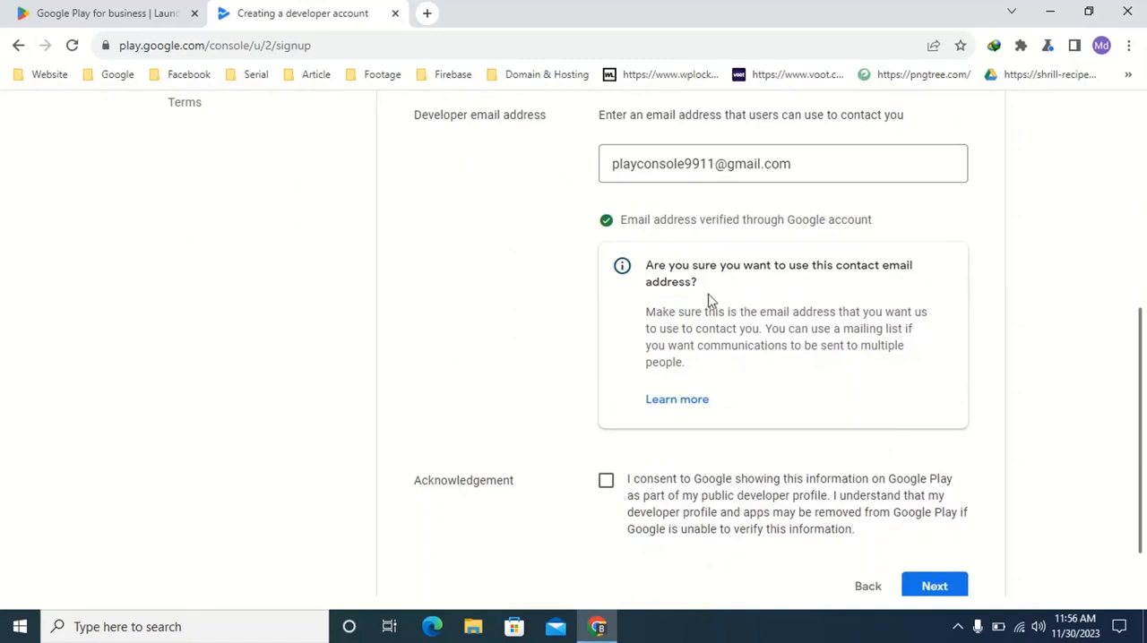
{"action": "scroll", "coordinate": [873, 371], "scroll_direction": "down", "scroll_amount": 1}
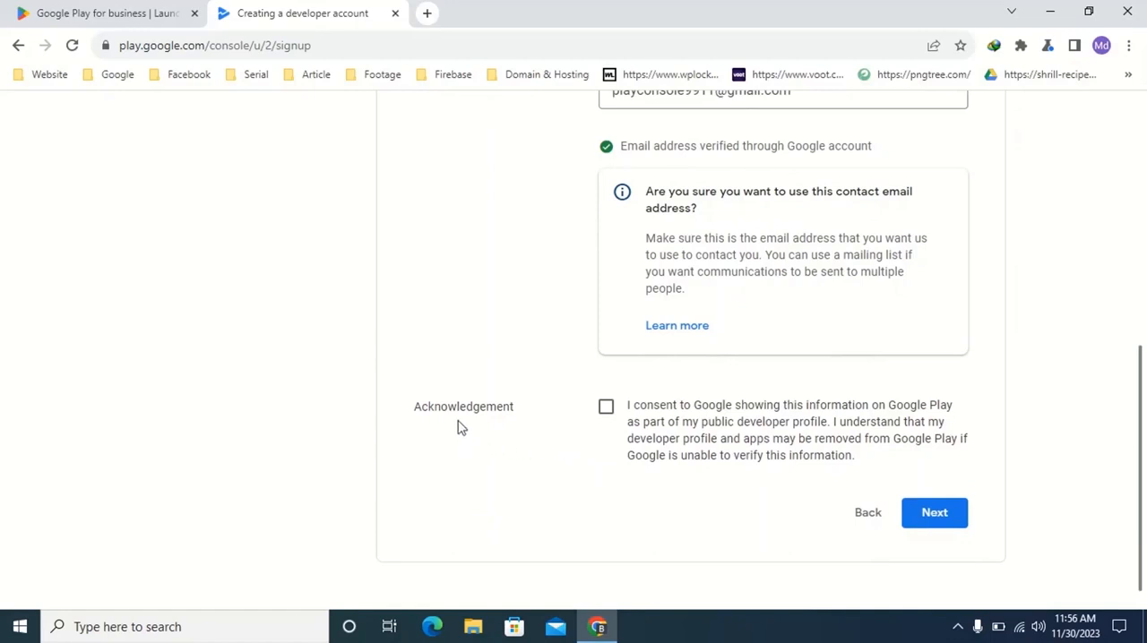
{"action": "left_click", "coordinate": [607, 412]}
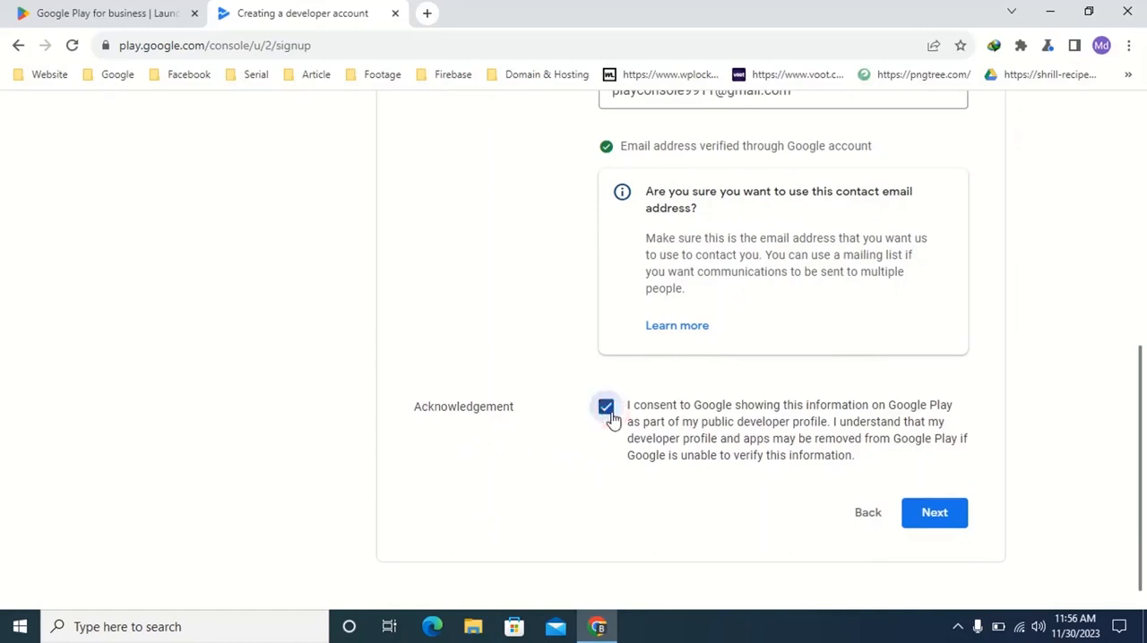
{"action": "left_click", "coordinate": [929, 511]}
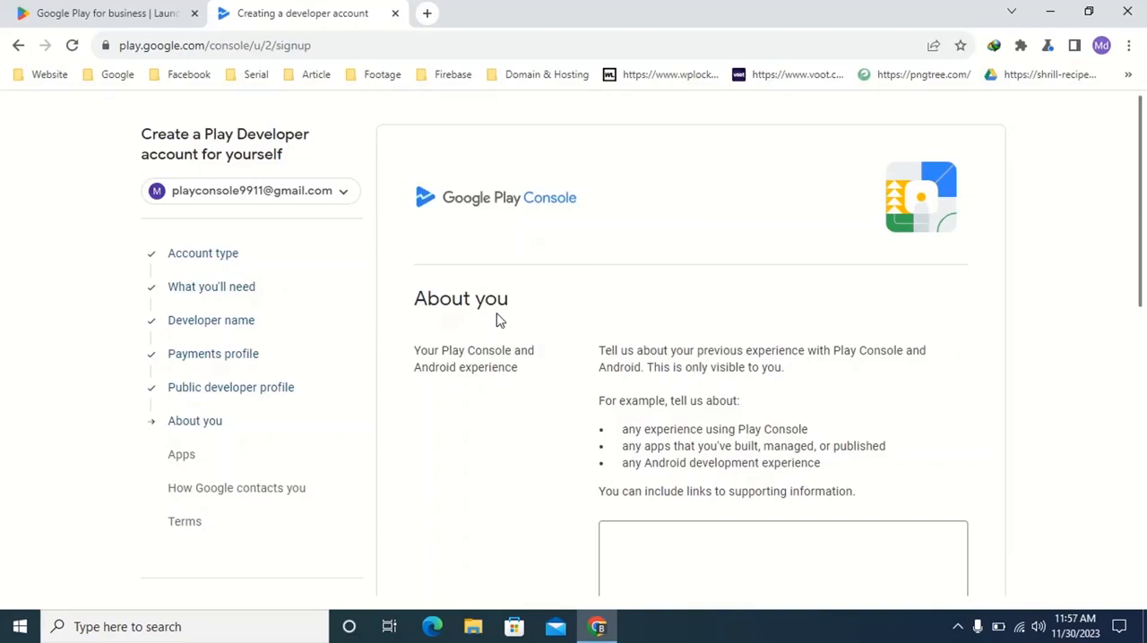
Describe 2 years of experience with Google Play, Amazon and Xiaomi app stores, plus publishing clients' applications on the Play Store for the last year
{"action": "scroll", "coordinate": [788, 394], "scroll_direction": "down", "scroll_amount": 2}
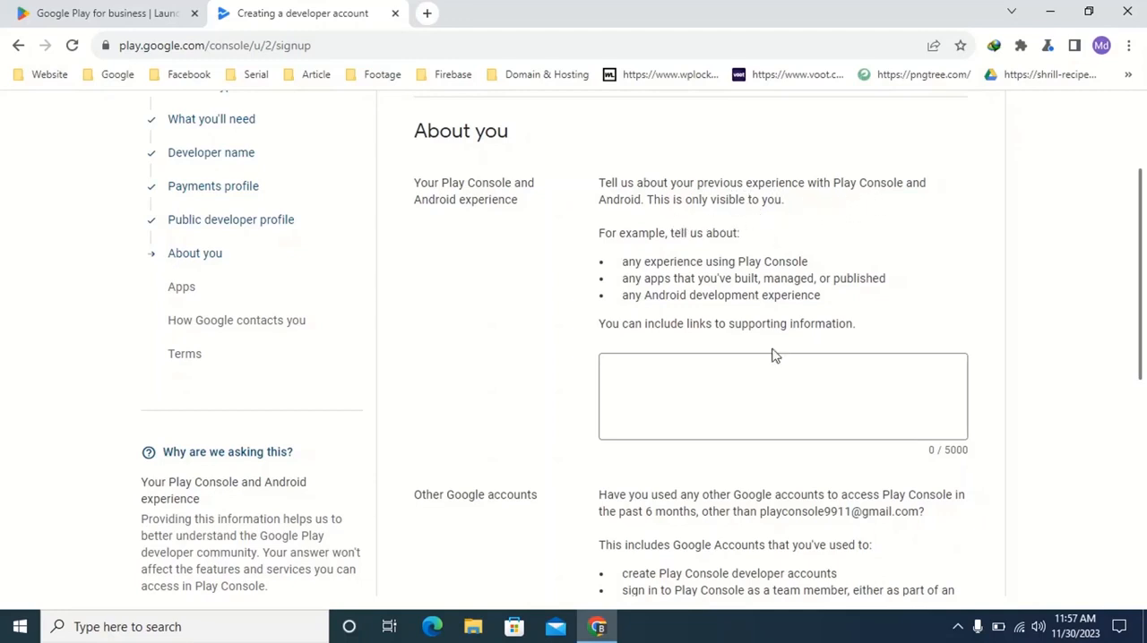
{"action": "left_click", "coordinate": [793, 390]}
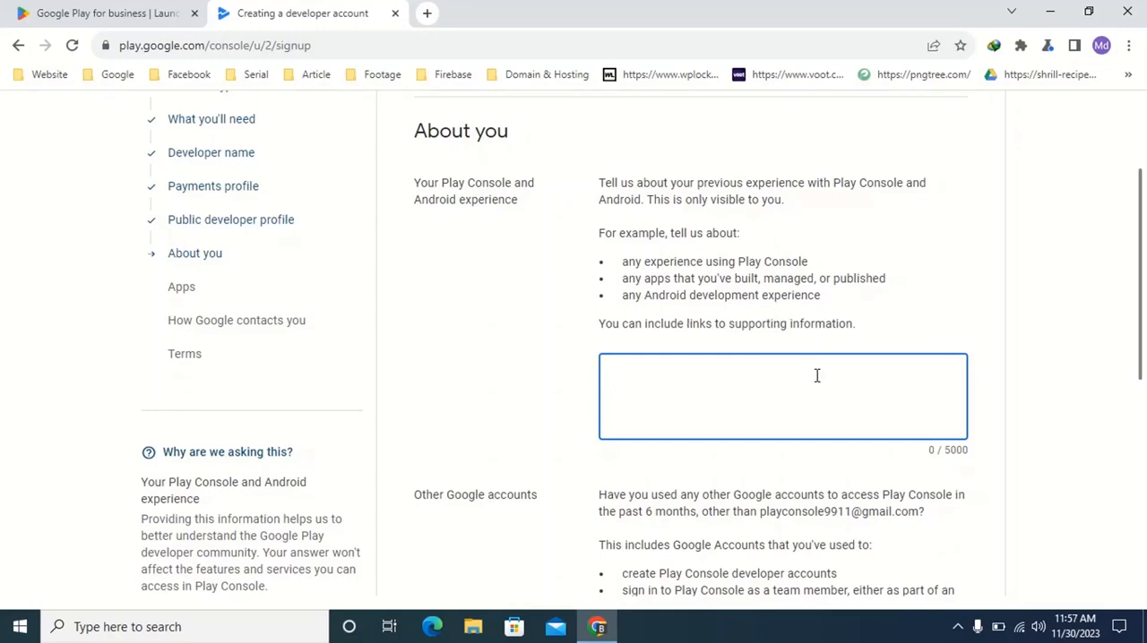
{"action": "type", "text": "hi my name is Mohiuddin. I have 2 years experience using Google Play and others app store like Amazon app store, xiaomi app store. For the last one year for my client, I have published their various applications on play store."}
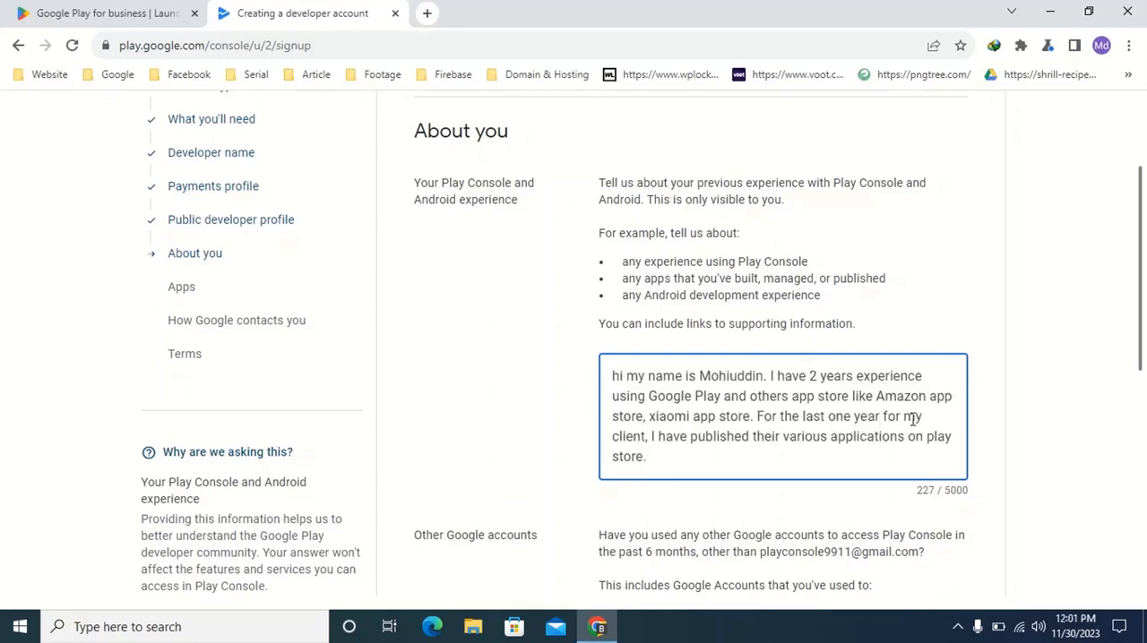
Answer No to having used other Google accounts to access Play Console in the past 6 months
{"action": "scroll", "coordinate": [968, 412], "scroll_direction": "down", "scroll_amount": 5}
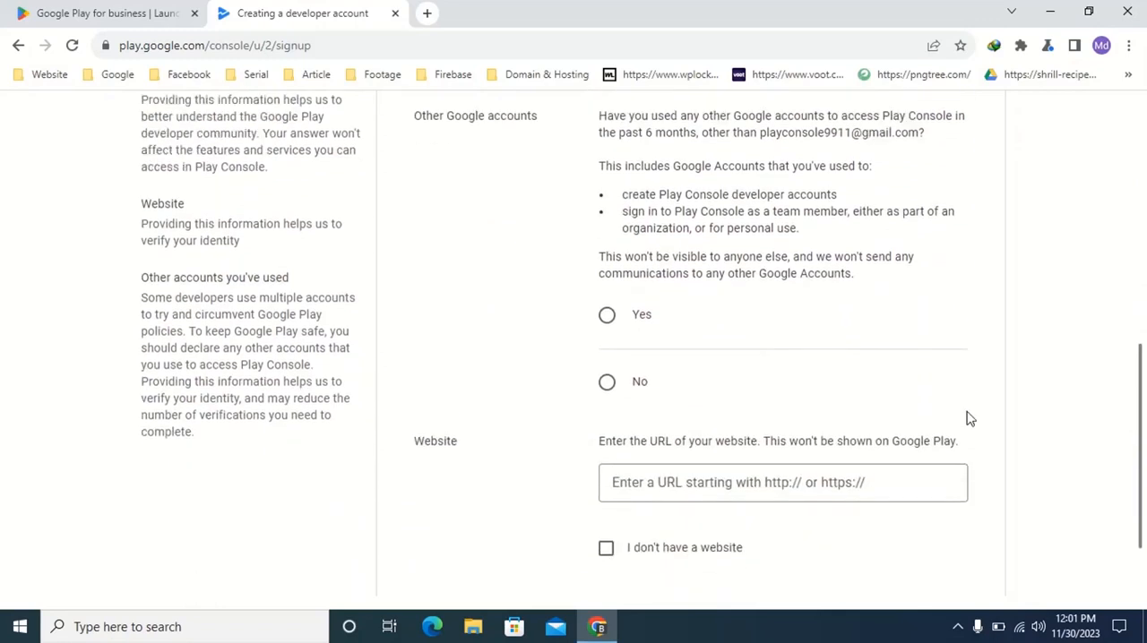
{"action": "scroll", "coordinate": [968, 418], "scroll_direction": "up", "scroll_amount": 1}
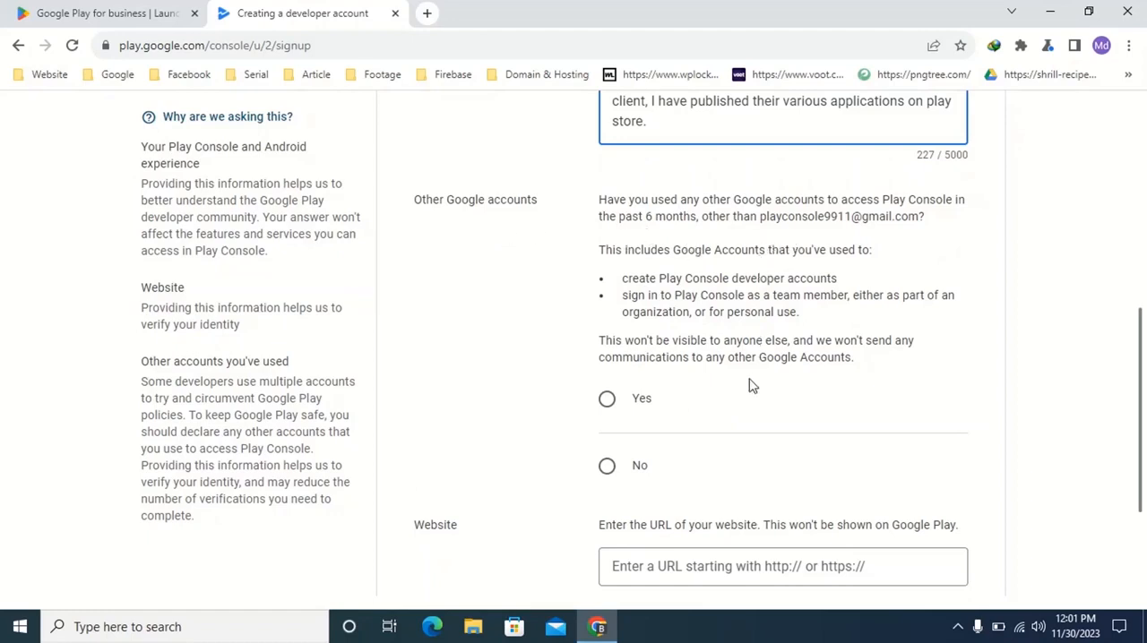
{"action": "left_click", "coordinate": [606, 469]}
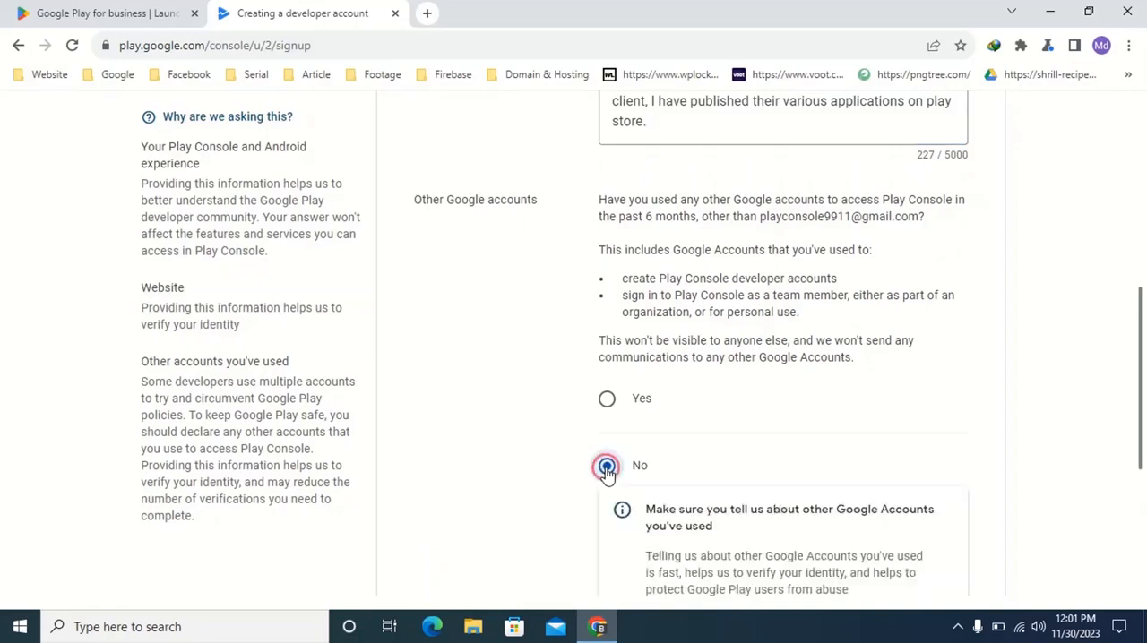
Declare that there is no website for the developer account and continue to the Apps stage
{"action": "scroll", "coordinate": [816, 440], "scroll_direction": "down", "scroll_amount": 2}
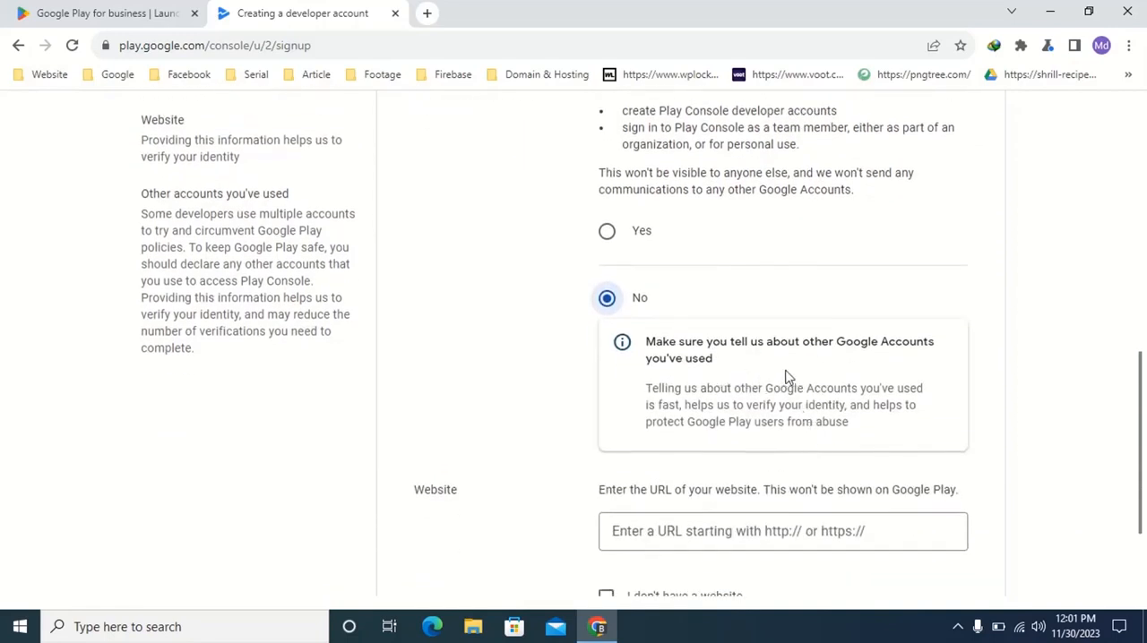
{"action": "scroll", "coordinate": [786, 376], "scroll_direction": "down", "scroll_amount": 2}
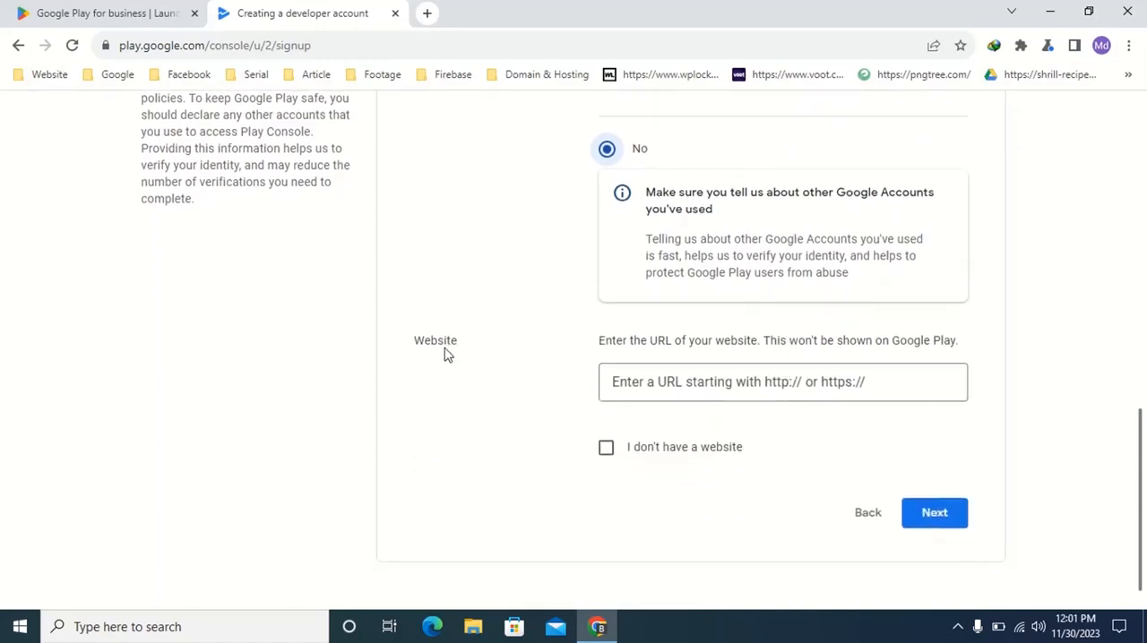
{"action": "left_click", "coordinate": [751, 383]}
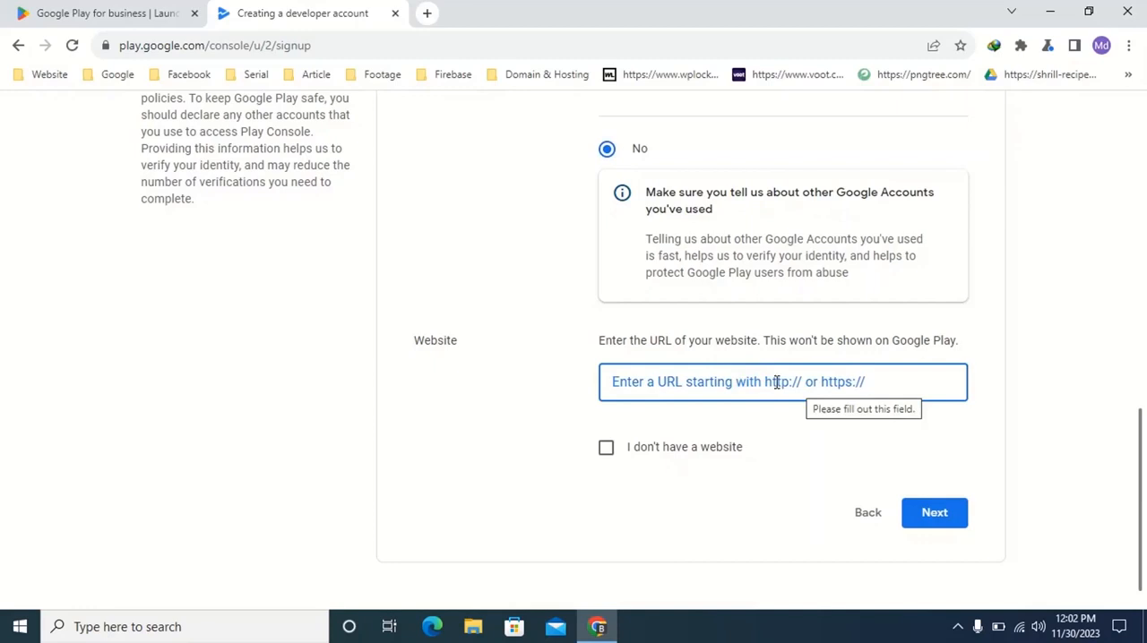
{"action": "left_click", "coordinate": [606, 455]}
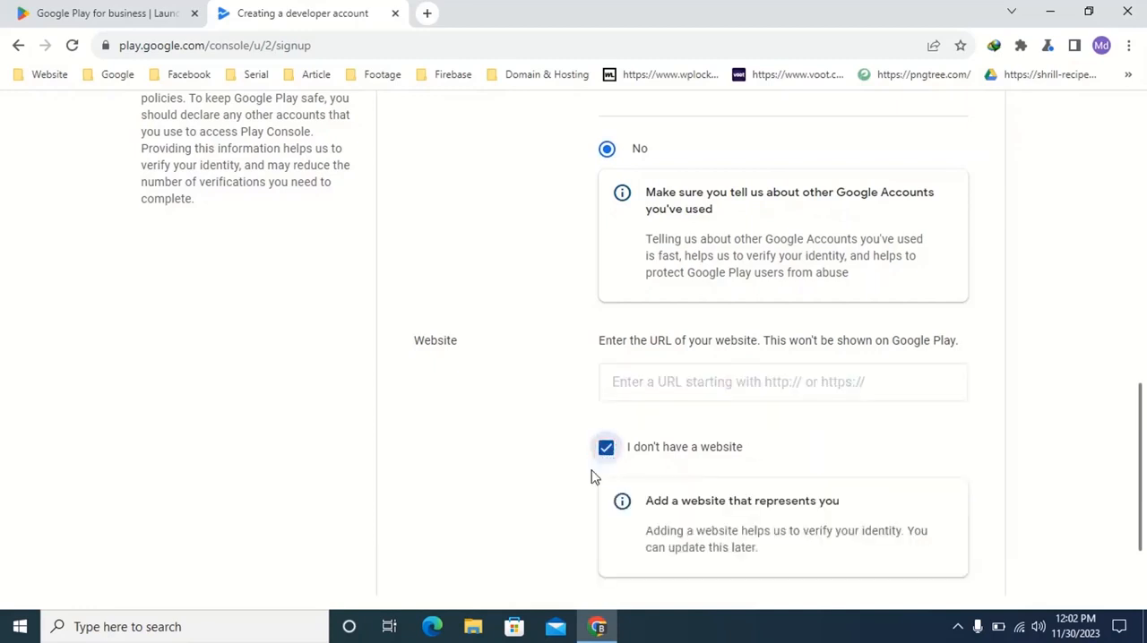
{"action": "scroll", "coordinate": [592, 475], "scroll_direction": "down", "scroll_amount": 2}
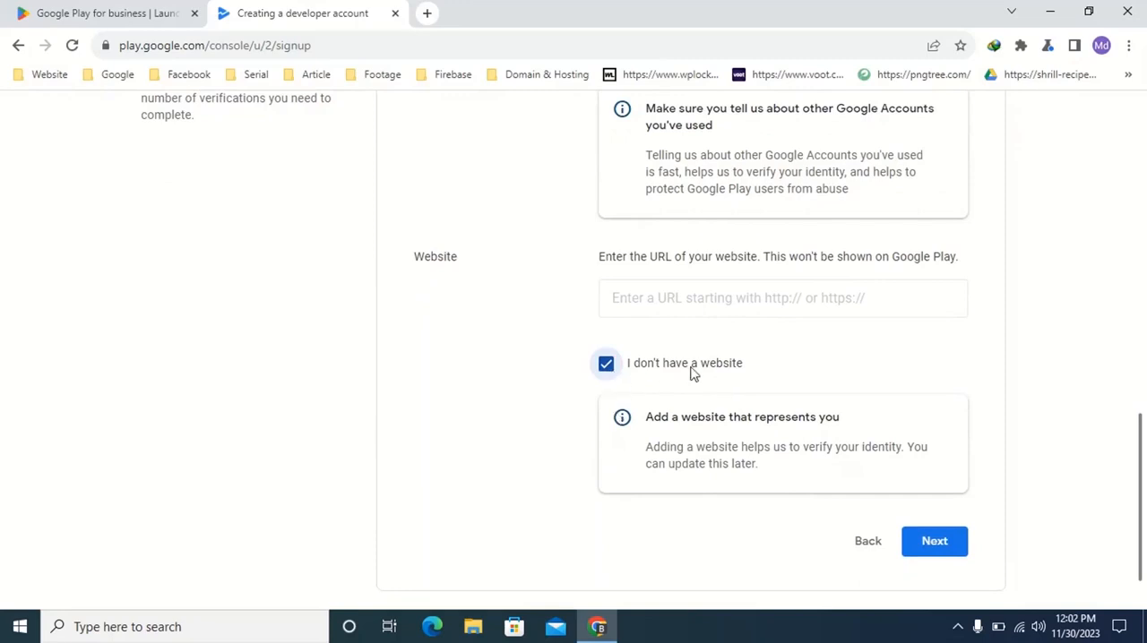
{"action": "left_click", "coordinate": [930, 547]}
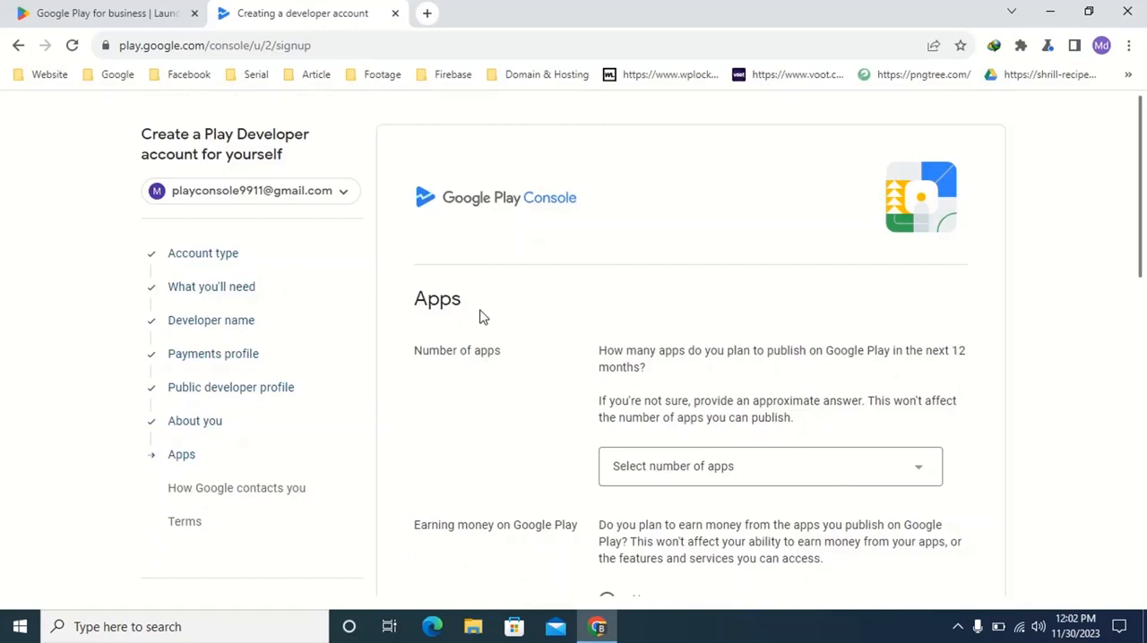
Set the number of apps planned for publishing on Google Play in the next 12 months to More than 10
{"action": "scroll", "coordinate": [567, 334], "scroll_direction": "down", "scroll_amount": 2}
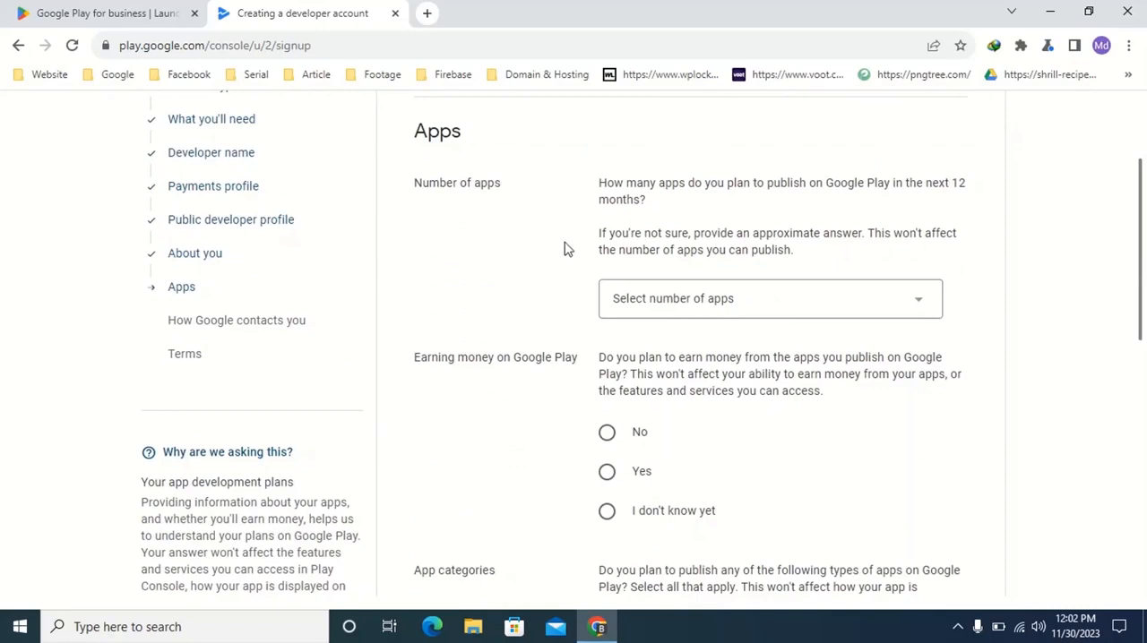
{"action": "left_click", "coordinate": [766, 305]}
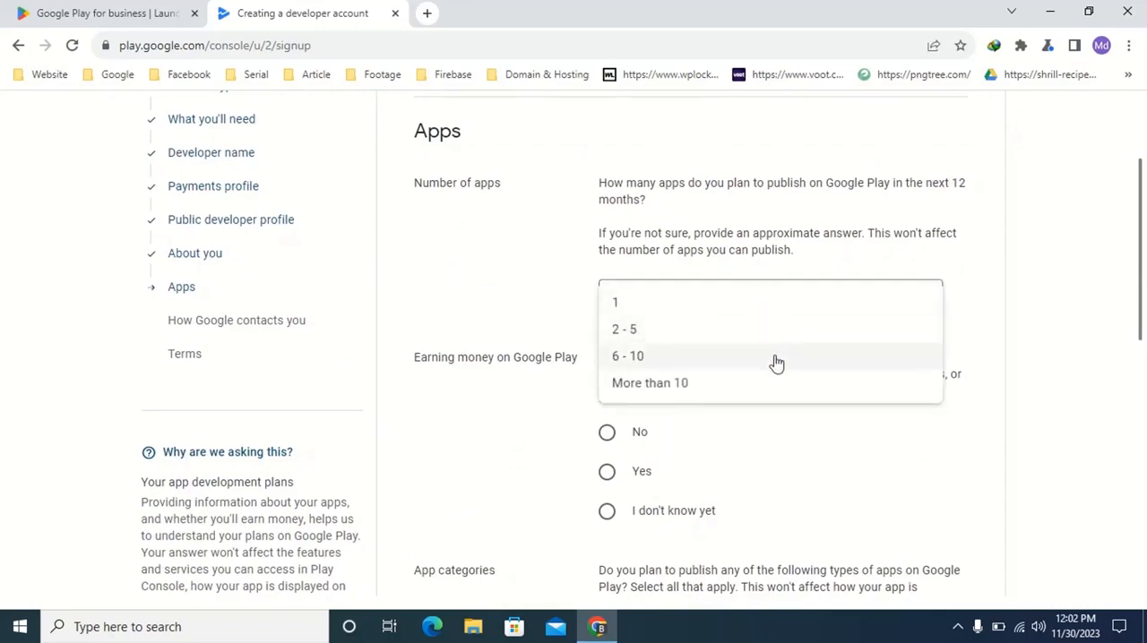
{"action": "left_click", "coordinate": [747, 383]}
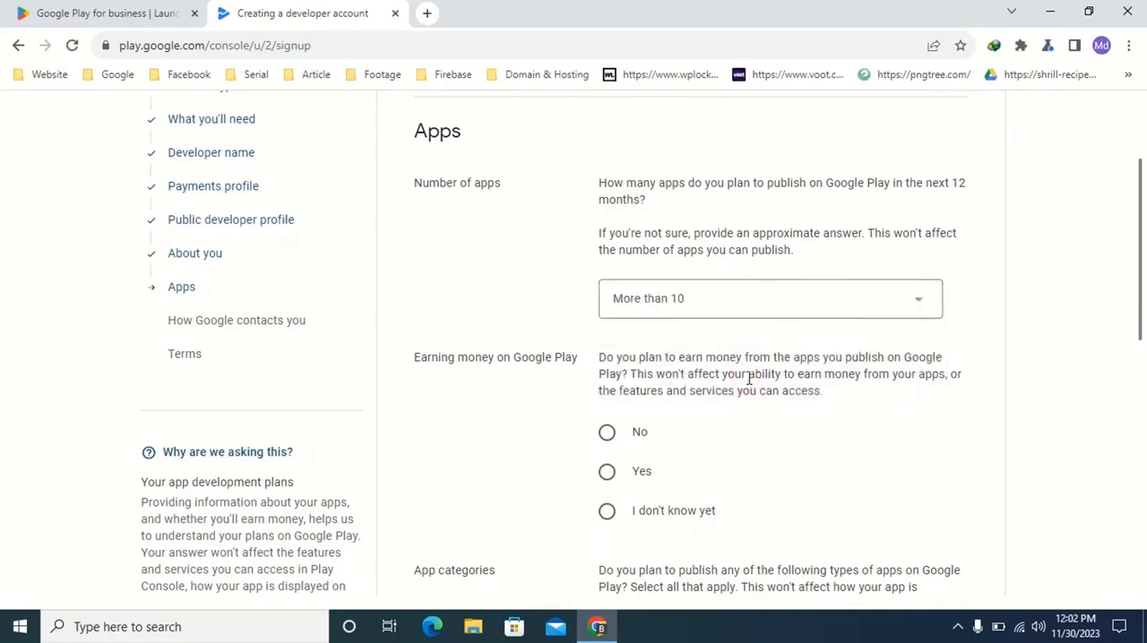
Answer Yes to planning to earn money from apps published on Google Play
{"action": "scroll", "coordinate": [726, 336], "scroll_direction": "down", "scroll_amount": 1}
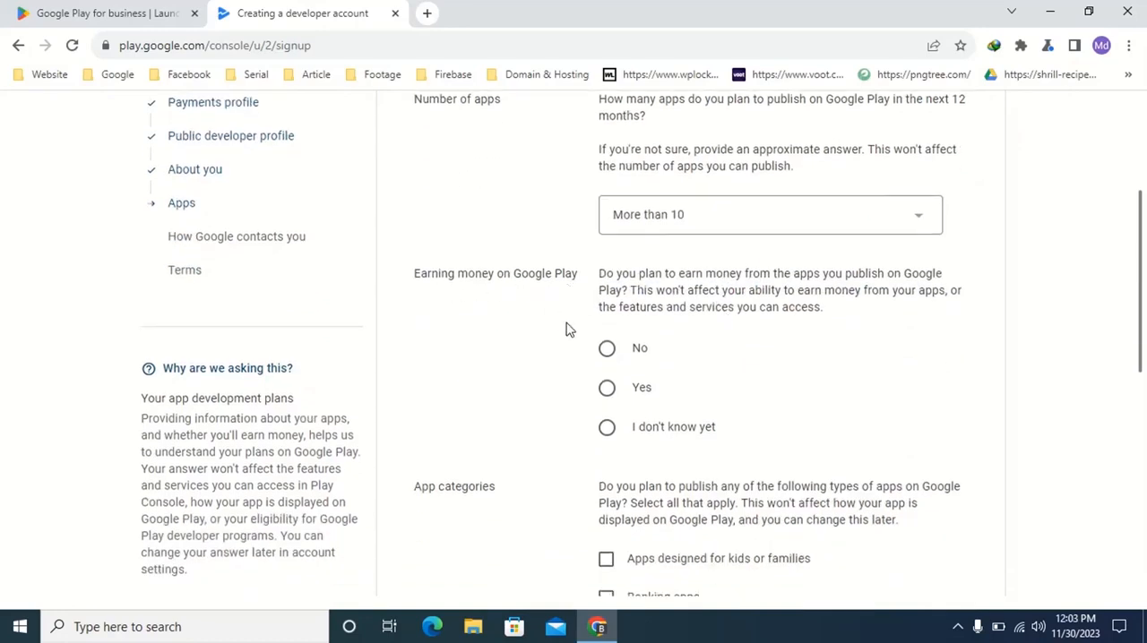
{"action": "scroll", "coordinate": [572, 328], "scroll_direction": "down", "scroll_amount": 1}
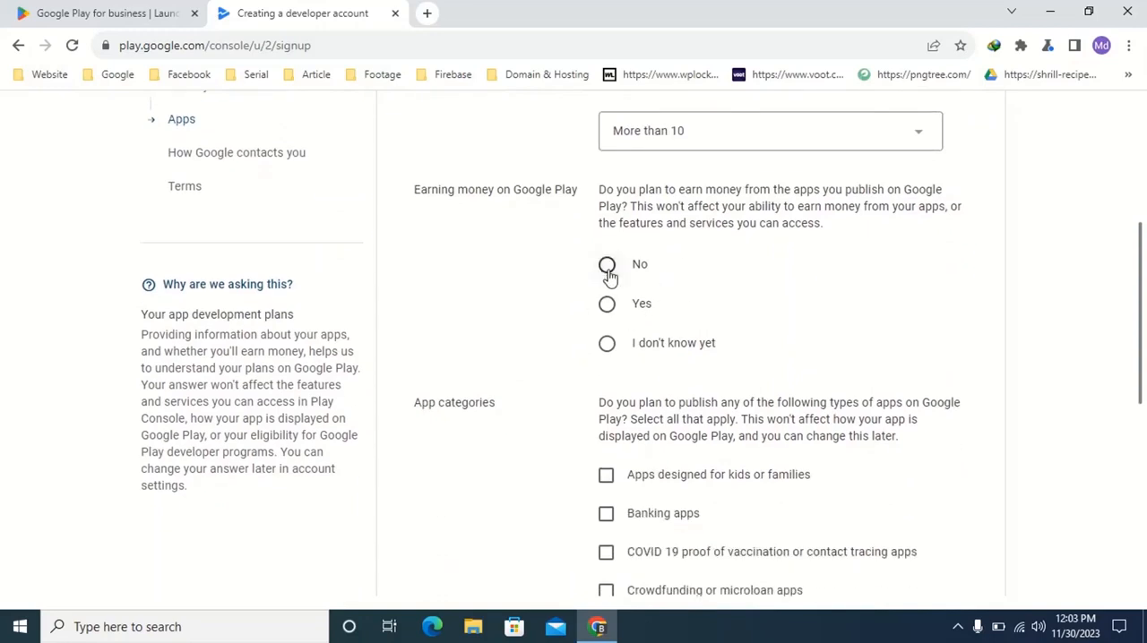
{"action": "left_click", "coordinate": [608, 269]}
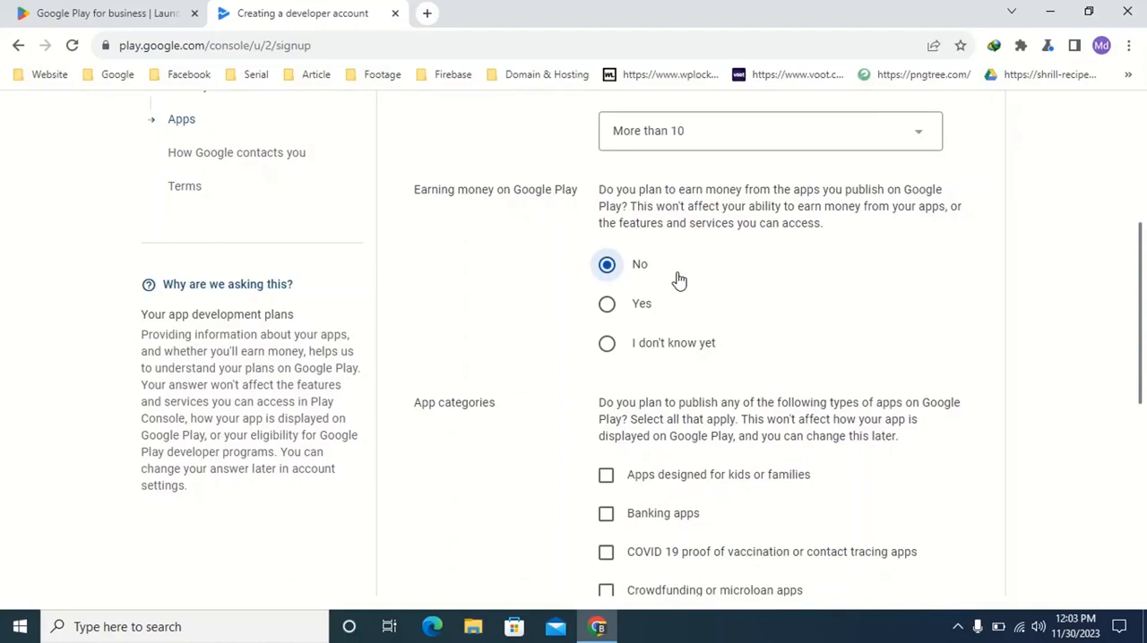
{"action": "left_click", "coordinate": [607, 306]}
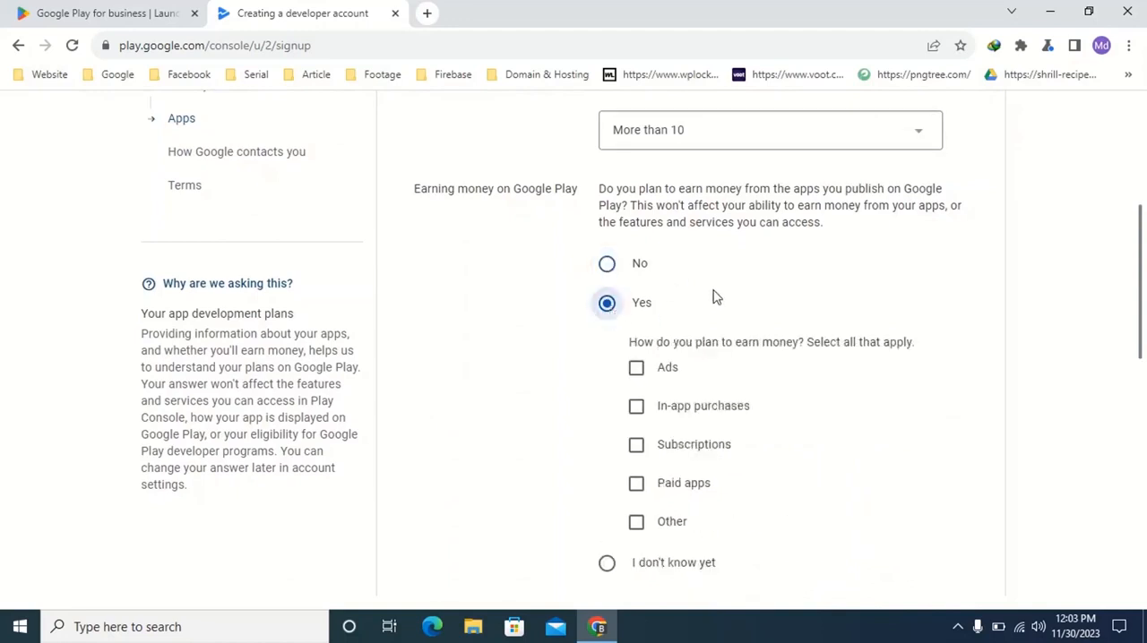
Select Ads, In-app purchases, Subscriptions and Paid apps as the planned ways to earn money, leaving Other unselected
{"action": "scroll", "coordinate": [708, 297], "scroll_direction": "down", "scroll_amount": 1}
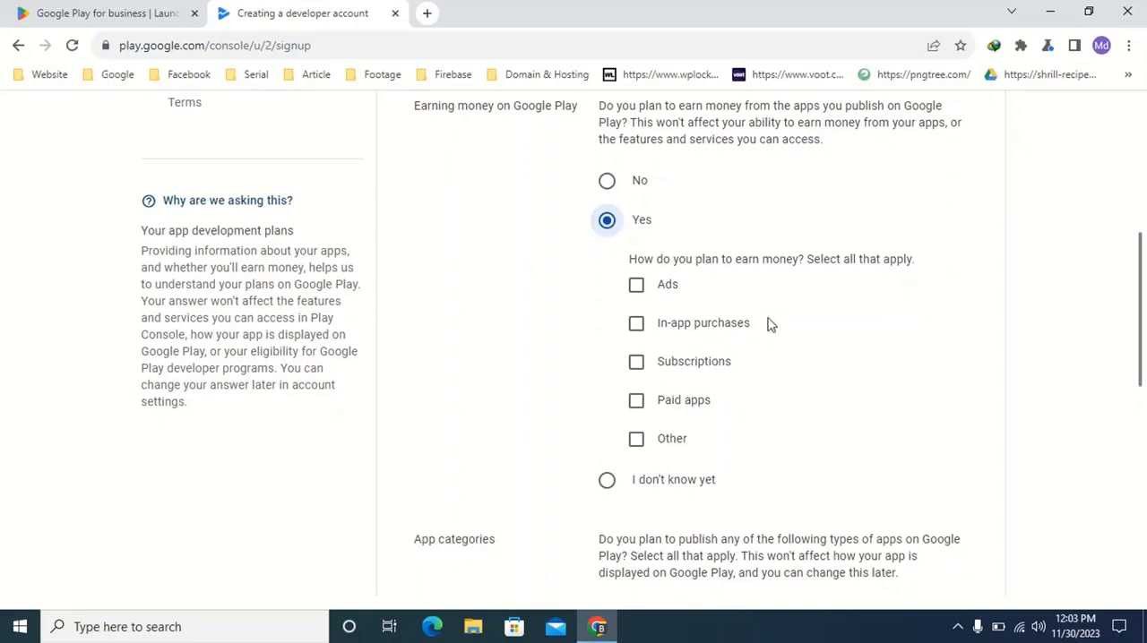
{"action": "left_click", "coordinate": [638, 289]}
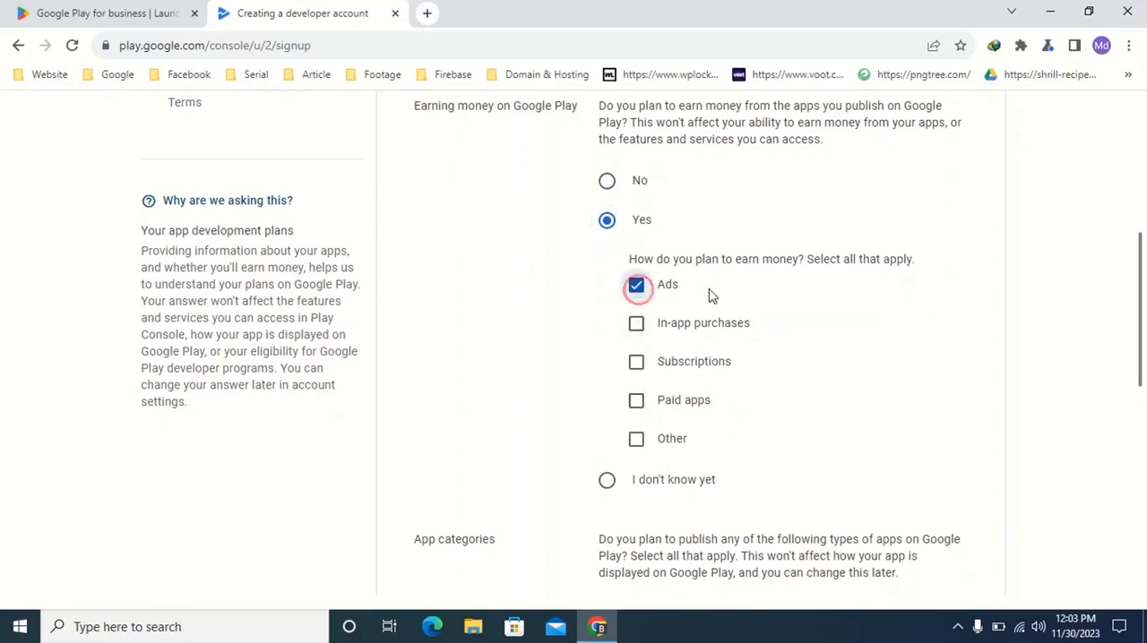
{"action": "left_click", "coordinate": [637, 328]}
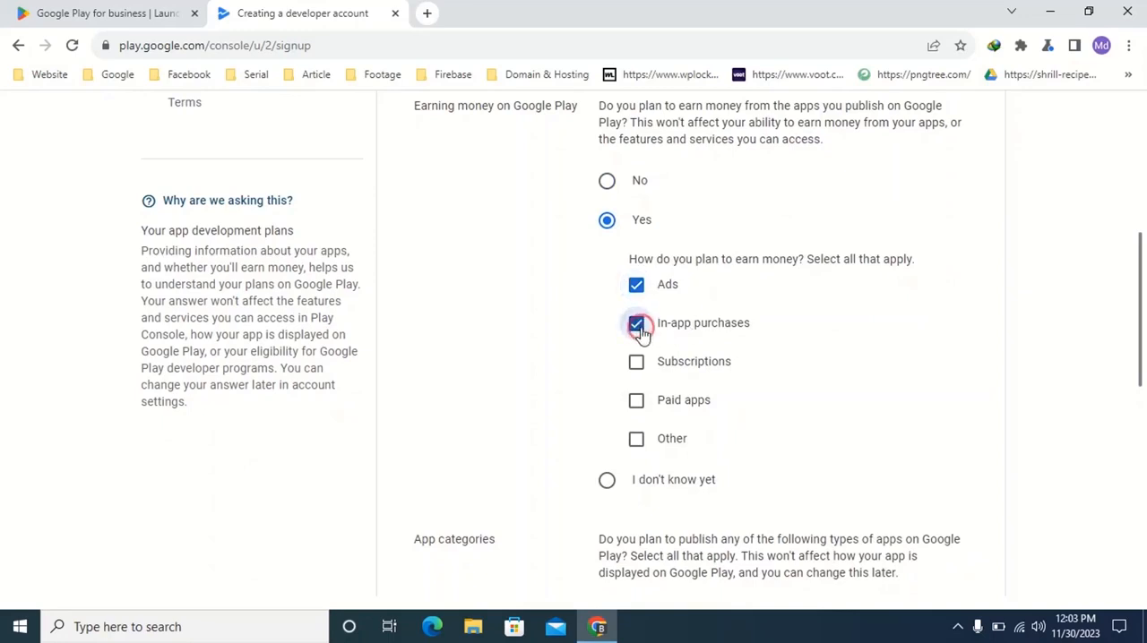
{"action": "left_click", "coordinate": [638, 370]}
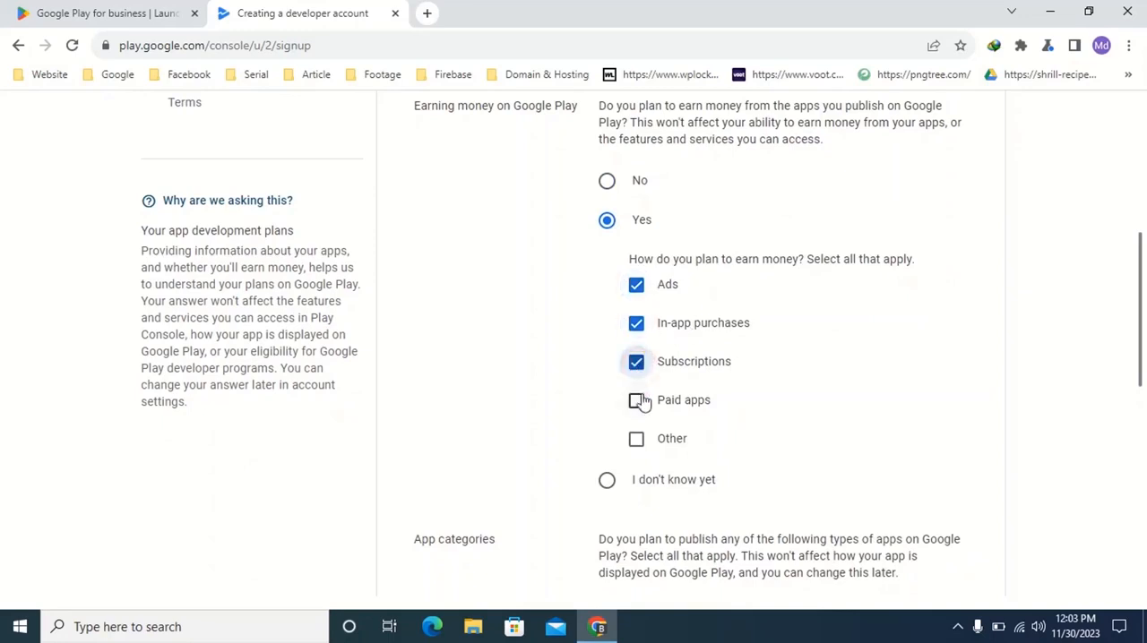
{"action": "left_click", "coordinate": [637, 404]}
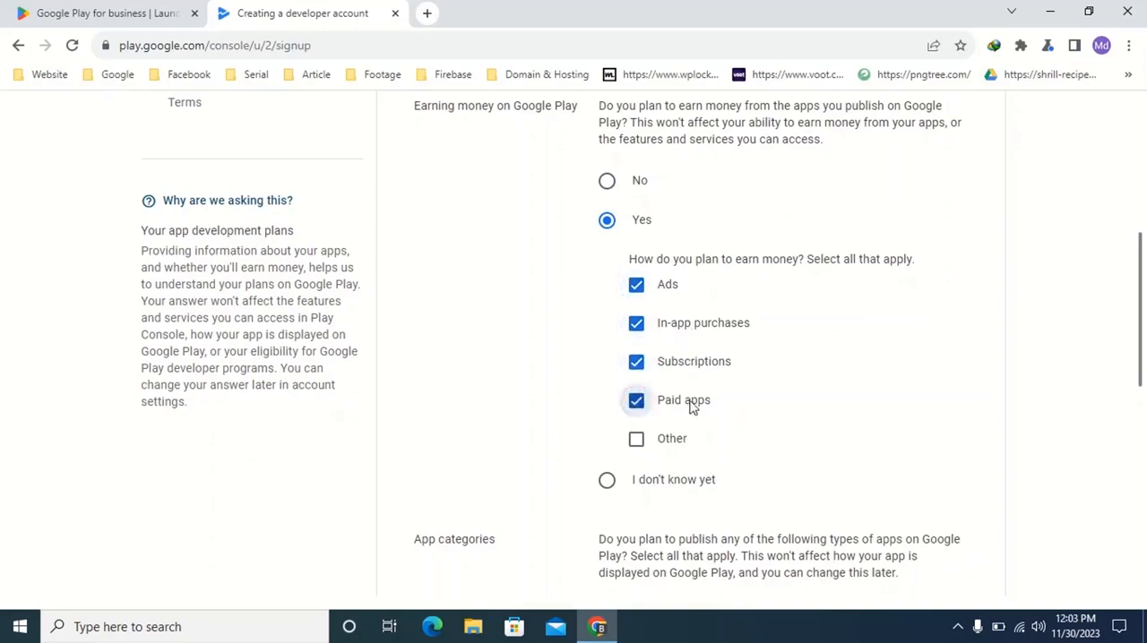
{"action": "left_click", "coordinate": [638, 442]}
{"action": "scroll", "coordinate": [721, 402], "scroll_direction": "down", "scroll_amount": 1}
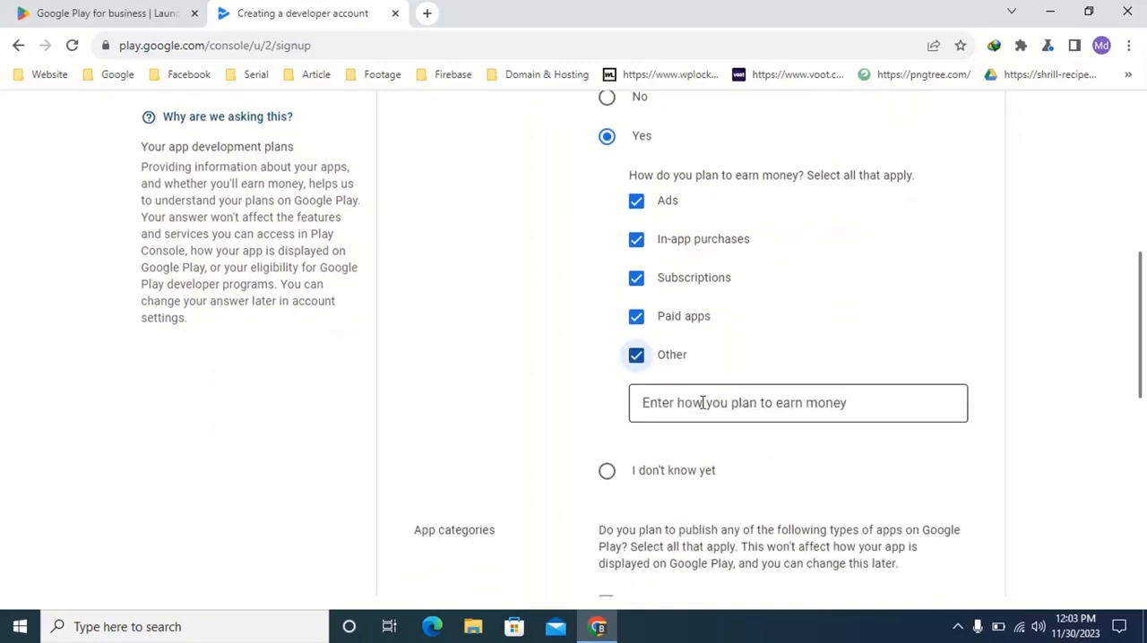
{"action": "left_click", "coordinate": [637, 358]}
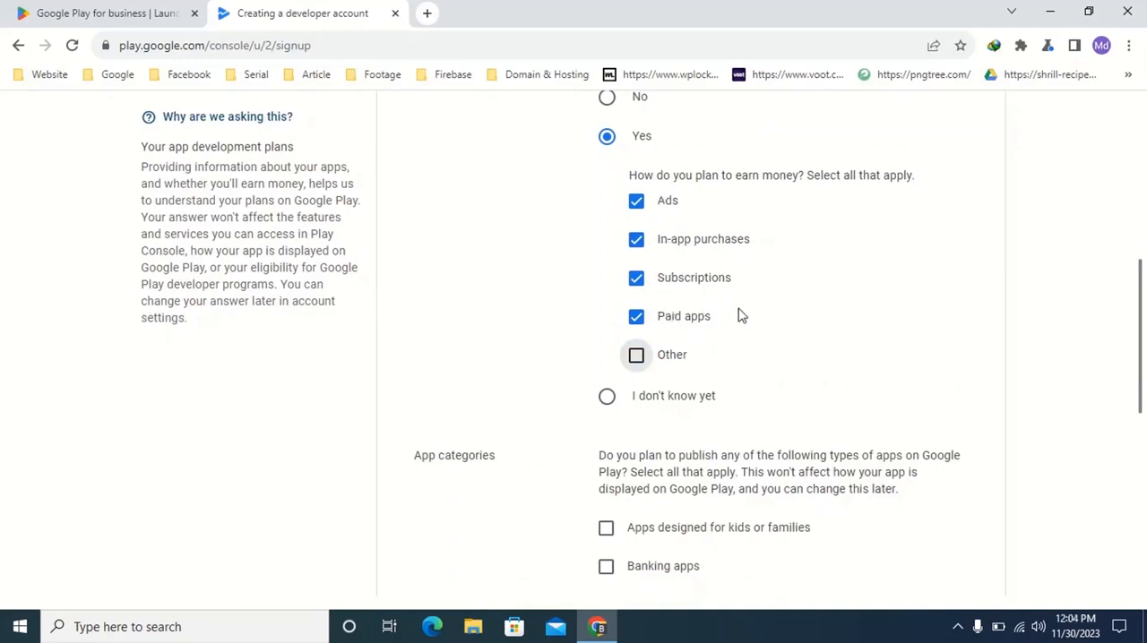
Choose None of the above for the app categories and continue to the How Google contacts you stage
{"action": "scroll", "coordinate": [740, 316], "scroll_direction": "down", "scroll_amount": 4}
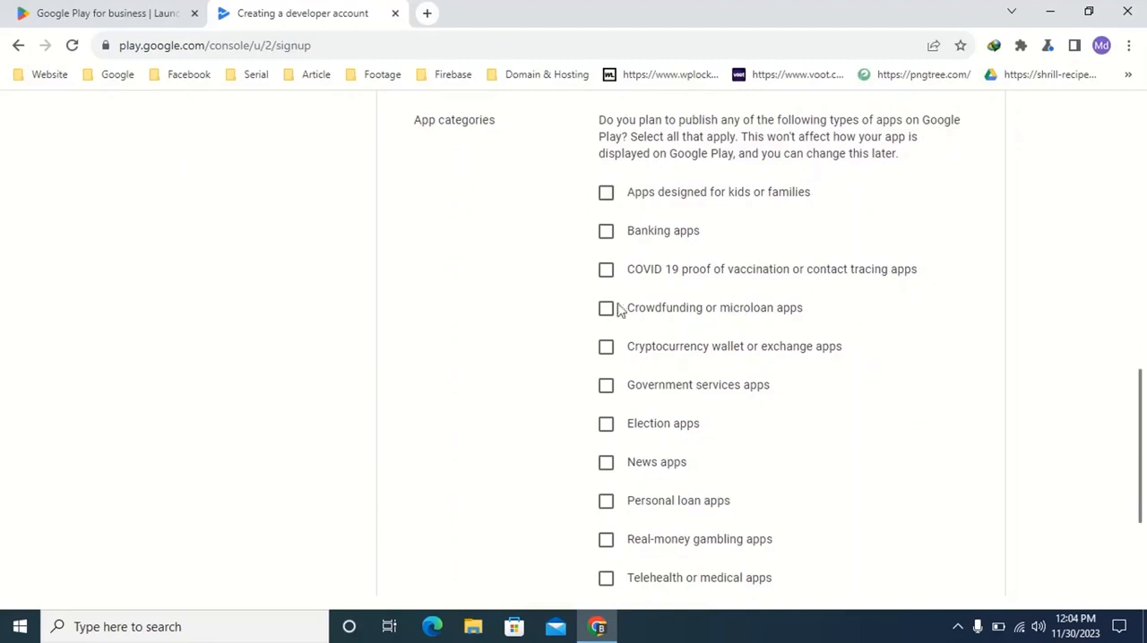
{"action": "scroll", "coordinate": [866, 385], "scroll_direction": "down", "scroll_amount": 2}
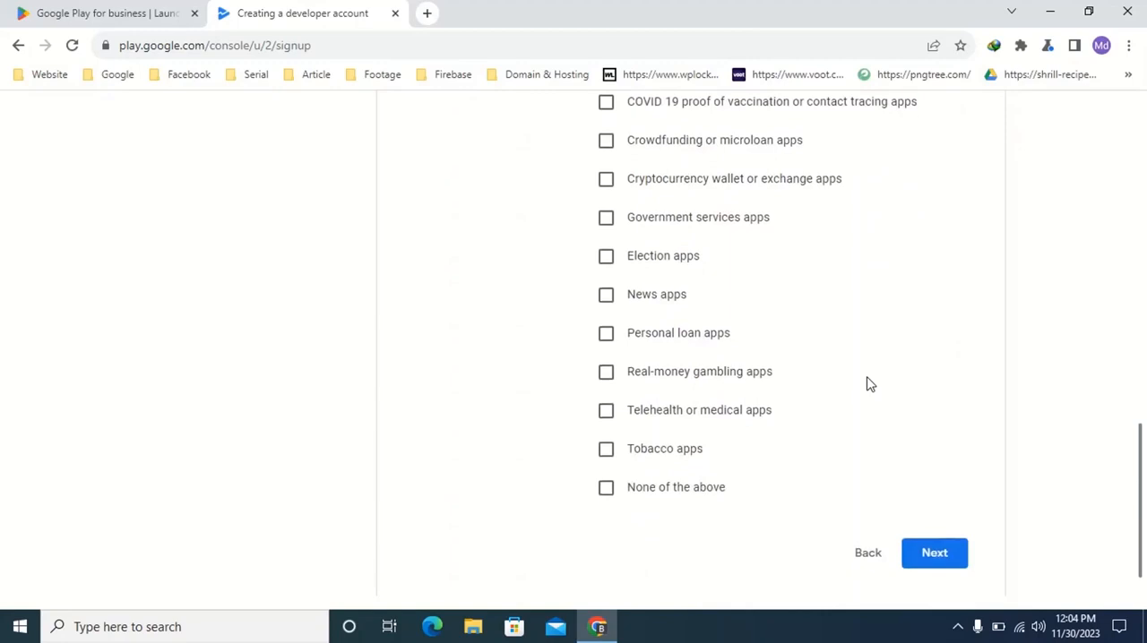
{"action": "scroll", "coordinate": [866, 384], "scroll_direction": "down", "scroll_amount": 1}
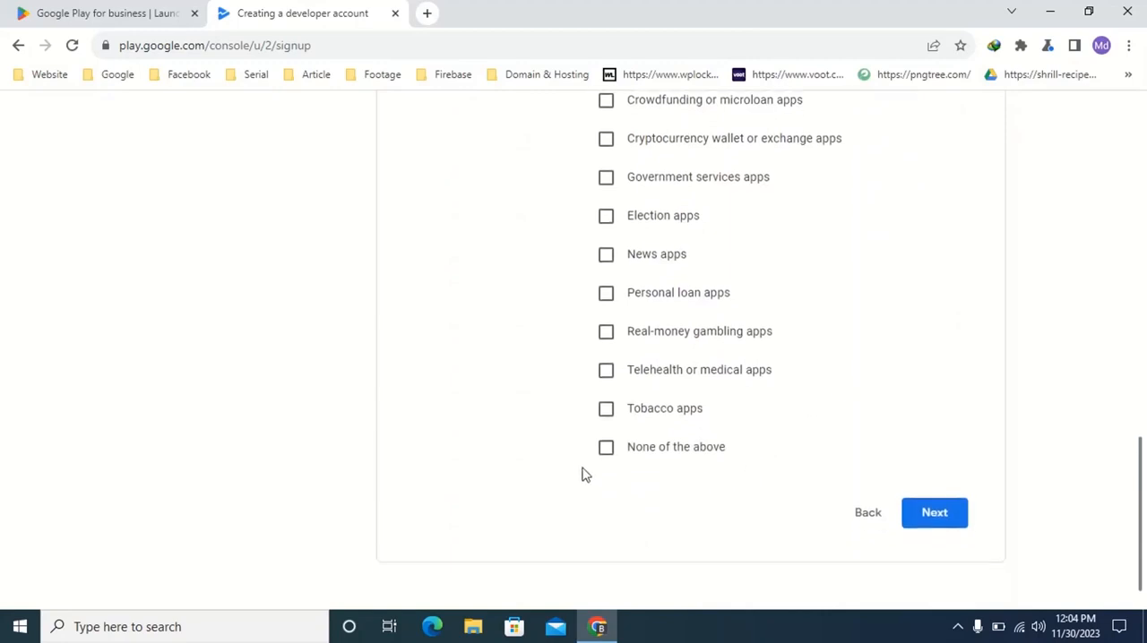
{"action": "left_click", "coordinate": [609, 455]}
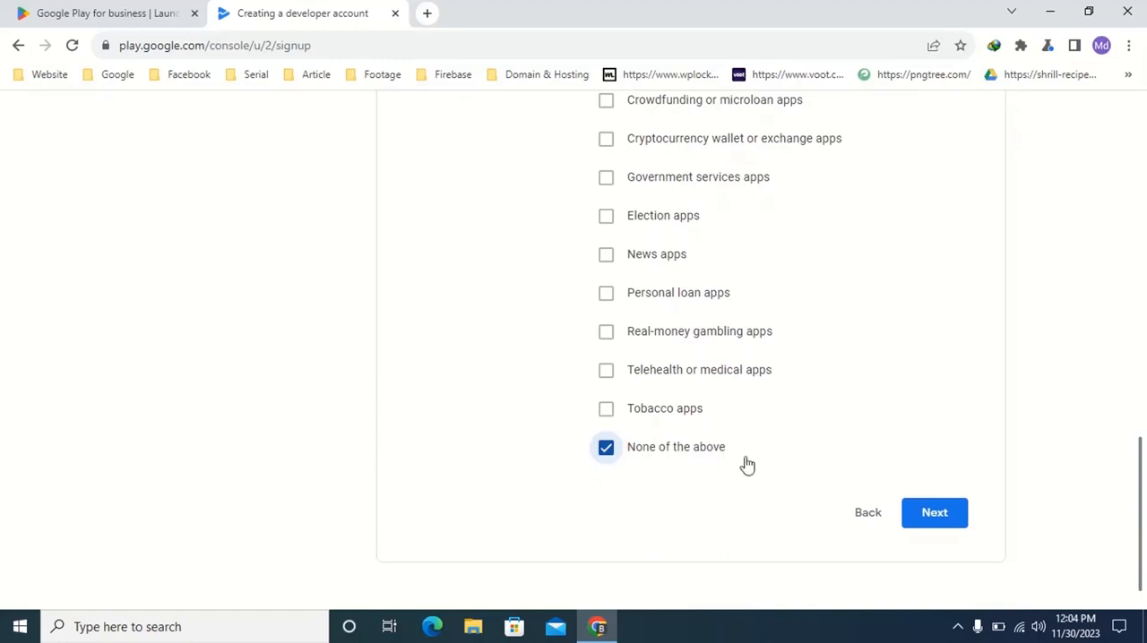
{"action": "left_click", "coordinate": [921, 517]}
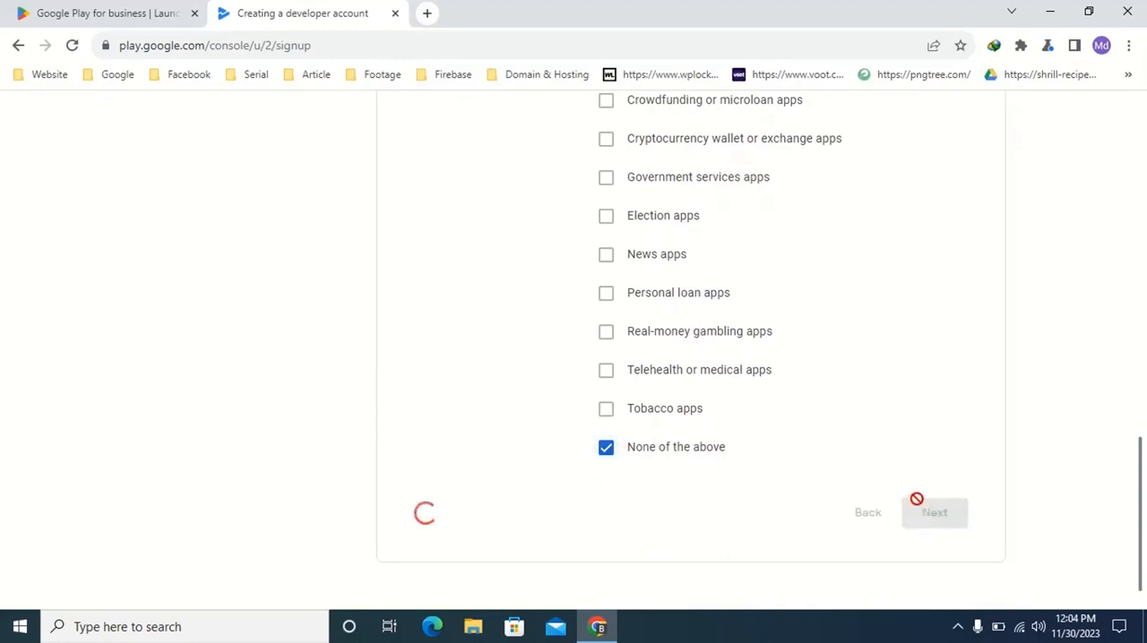
Enter the contact's full name and paste the contact email address for Google's communications
{"action": "scroll", "coordinate": [918, 494], "scroll_direction": "down", "scroll_amount": 1}
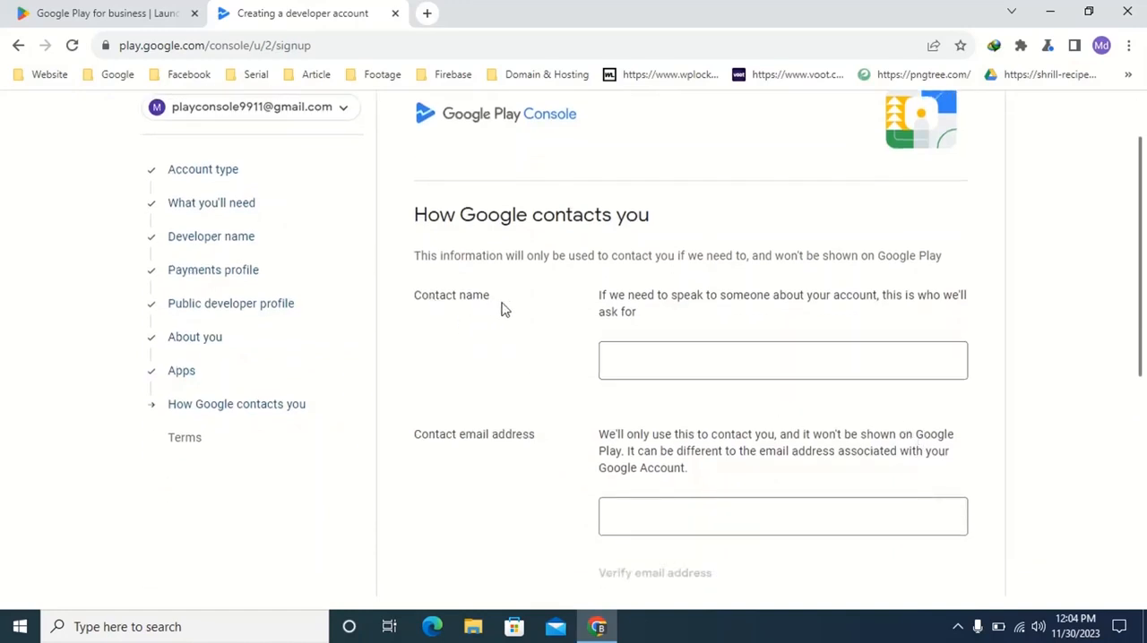
{"action": "left_click", "coordinate": [785, 369]}
{"action": "type", "text": "Md Mohiuddin"}
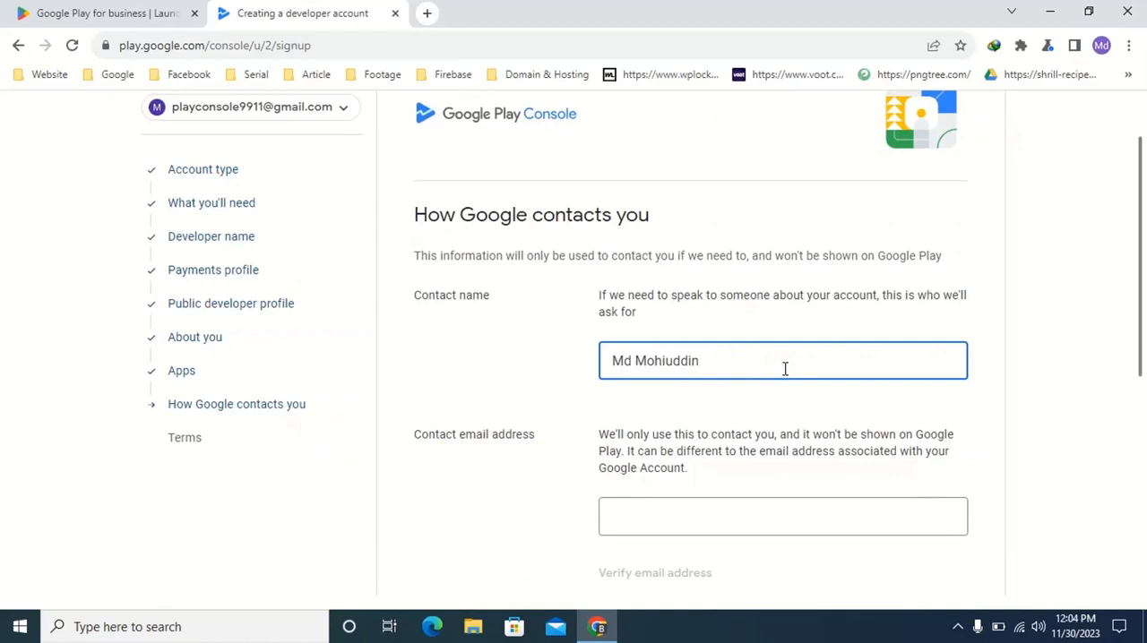
{"action": "scroll", "coordinate": [780, 367], "scroll_direction": "down", "scroll_amount": 1}
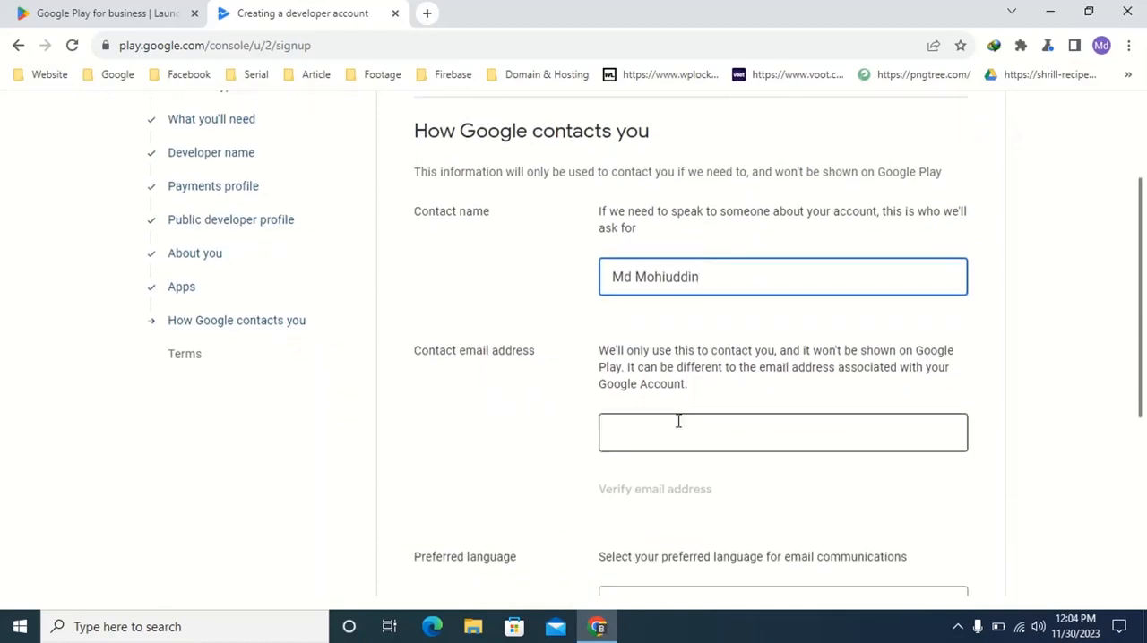
{"action": "left_click", "coordinate": [753, 432]}
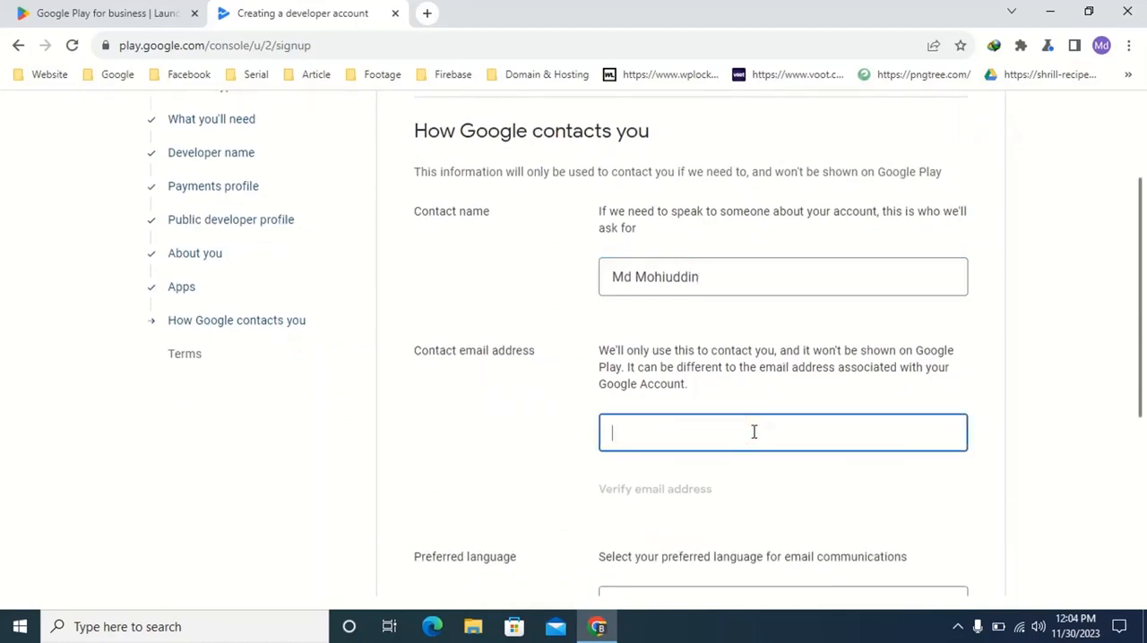
{"action": "key", "text": "ctrl+v"}
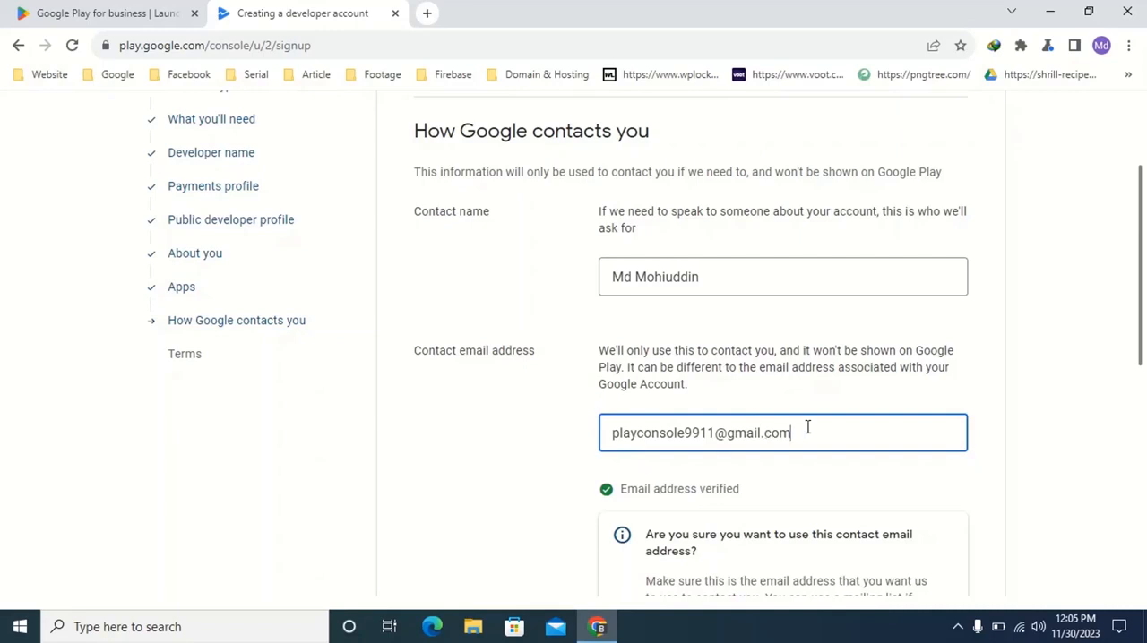
Set the preferred language for email communications to English (United States)
{"action": "scroll", "coordinate": [807, 427], "scroll_direction": "down", "scroll_amount": 1}
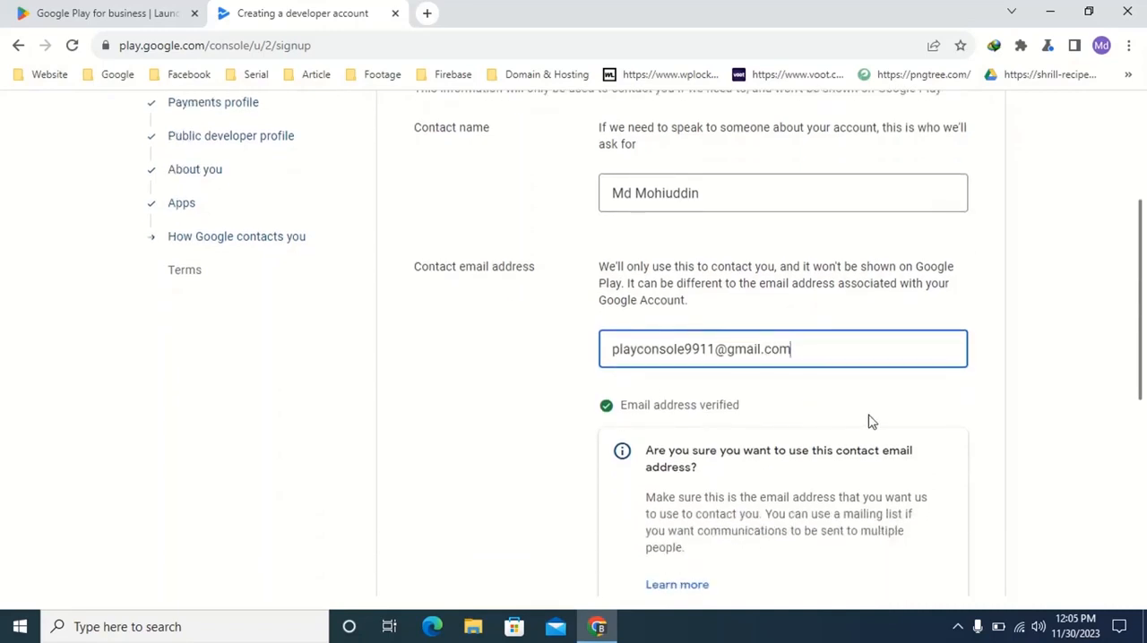
{"action": "scroll", "coordinate": [872, 421], "scroll_direction": "down", "scroll_amount": 2}
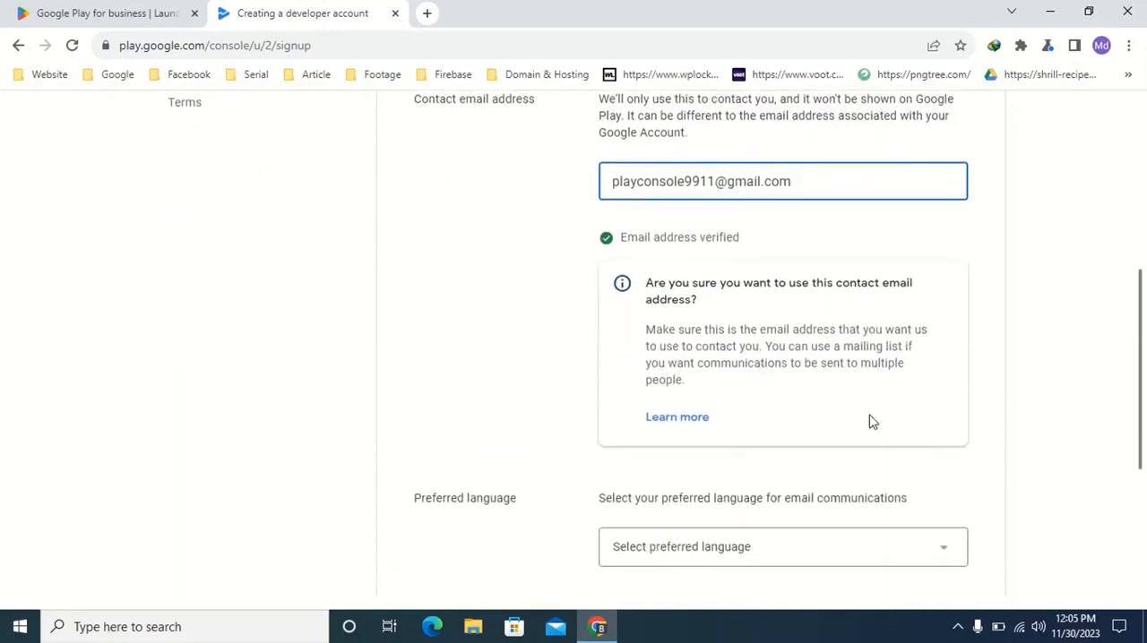
{"action": "scroll", "coordinate": [872, 421], "scroll_direction": "down", "scroll_amount": 2}
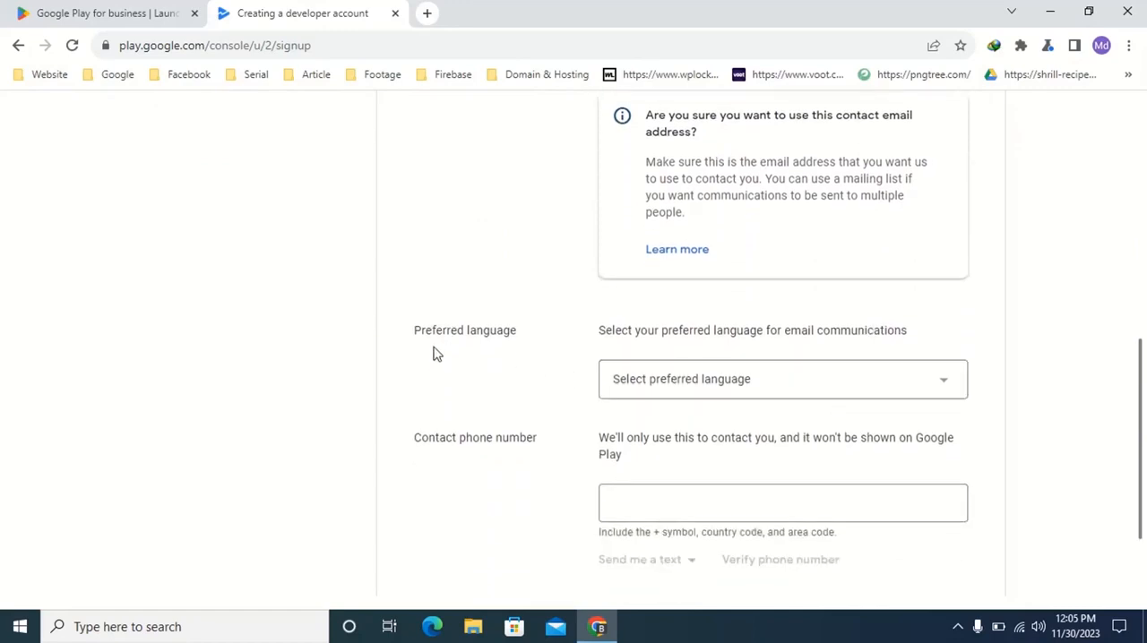
{"action": "left_click", "coordinate": [783, 395]}
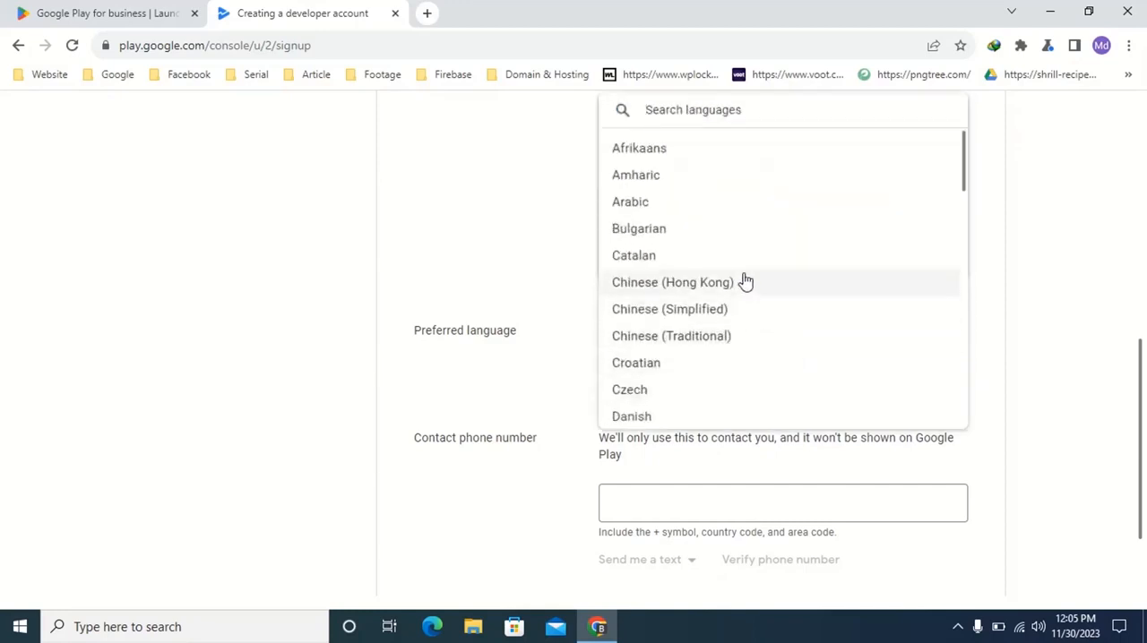
{"action": "scroll", "coordinate": [719, 204], "scroll_direction": "down", "scroll_amount": 4}
{"action": "left_click", "coordinate": [705, 177]}
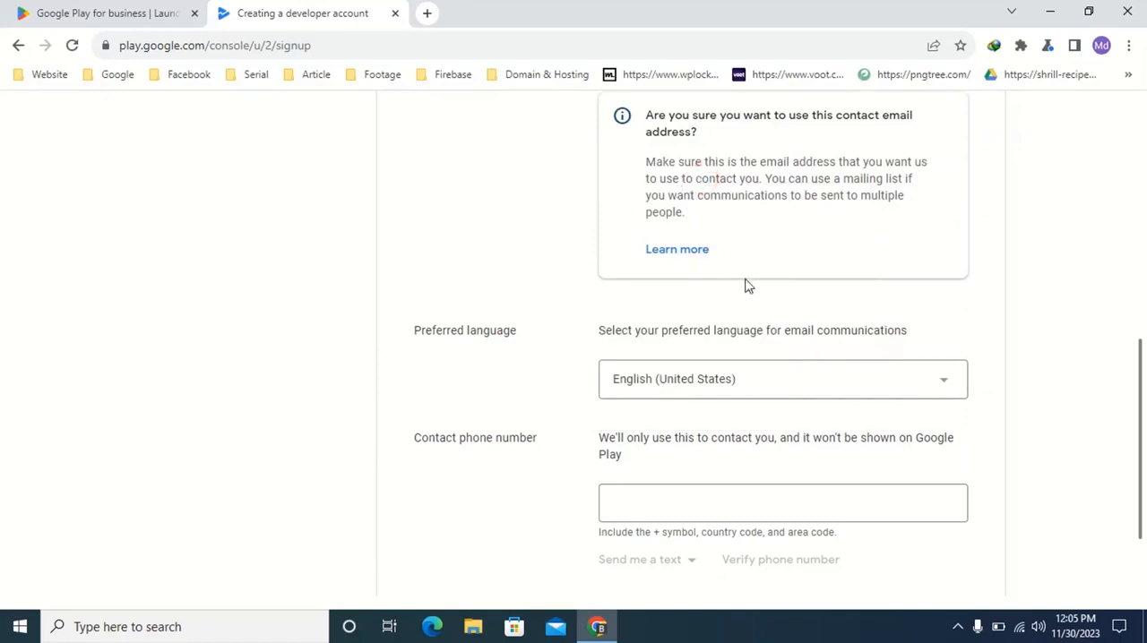
Enter the contact phone number with country code, choose verification by text message and request the verification code
{"action": "scroll", "coordinate": [739, 299], "scroll_direction": "down", "scroll_amount": 2}
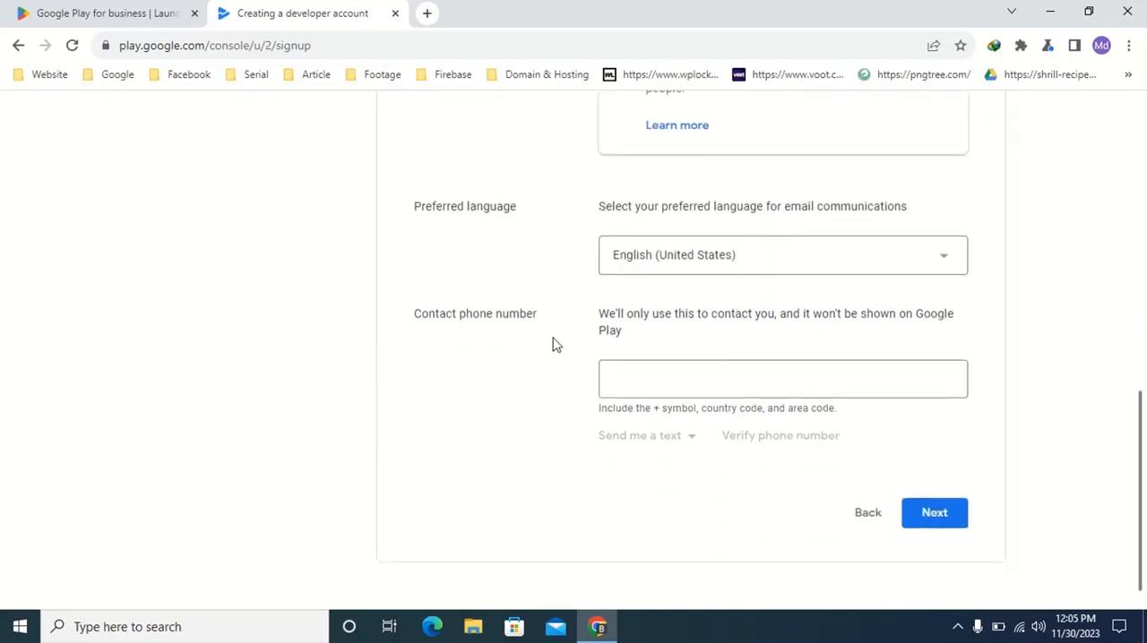
{"action": "left_click", "coordinate": [824, 379]}
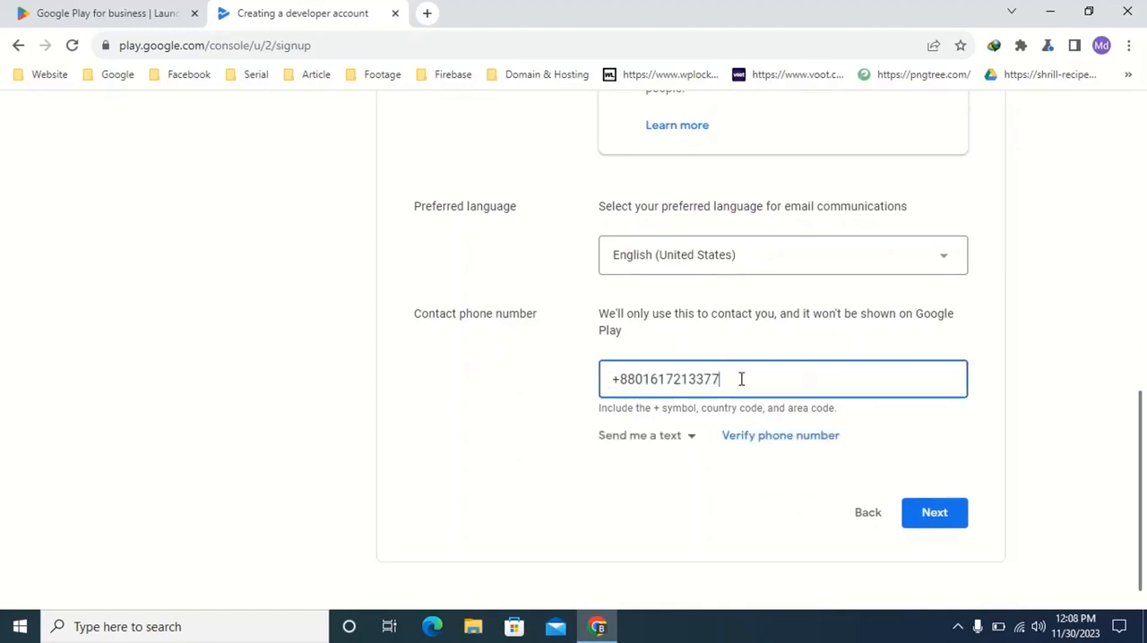
{"action": "left_click", "coordinate": [667, 439]}
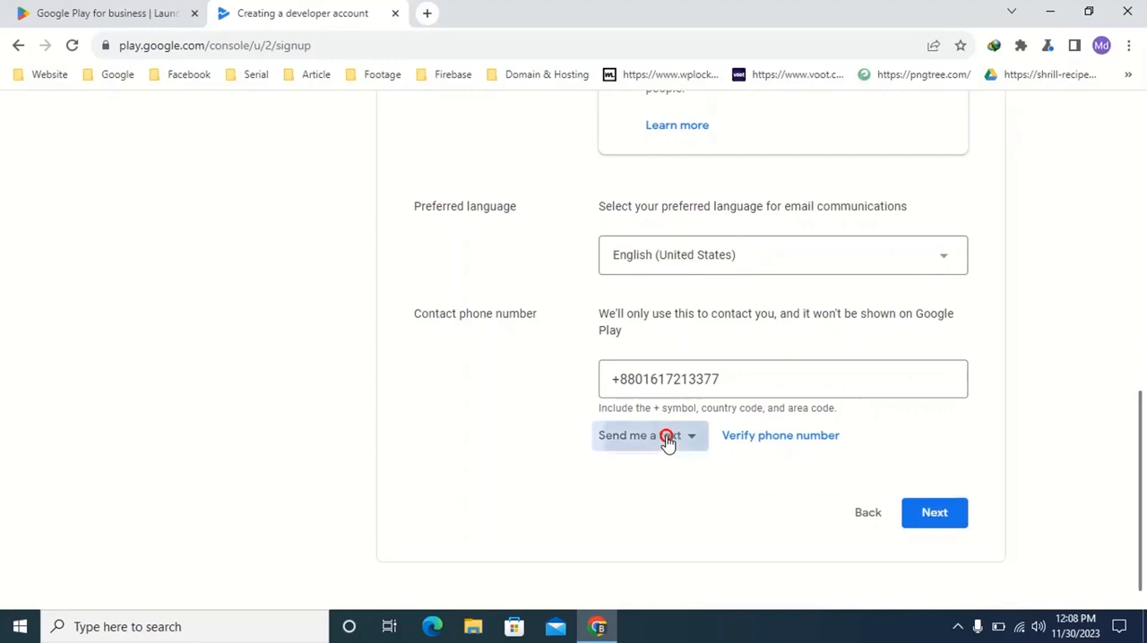
{"action": "left_click", "coordinate": [661, 475]}
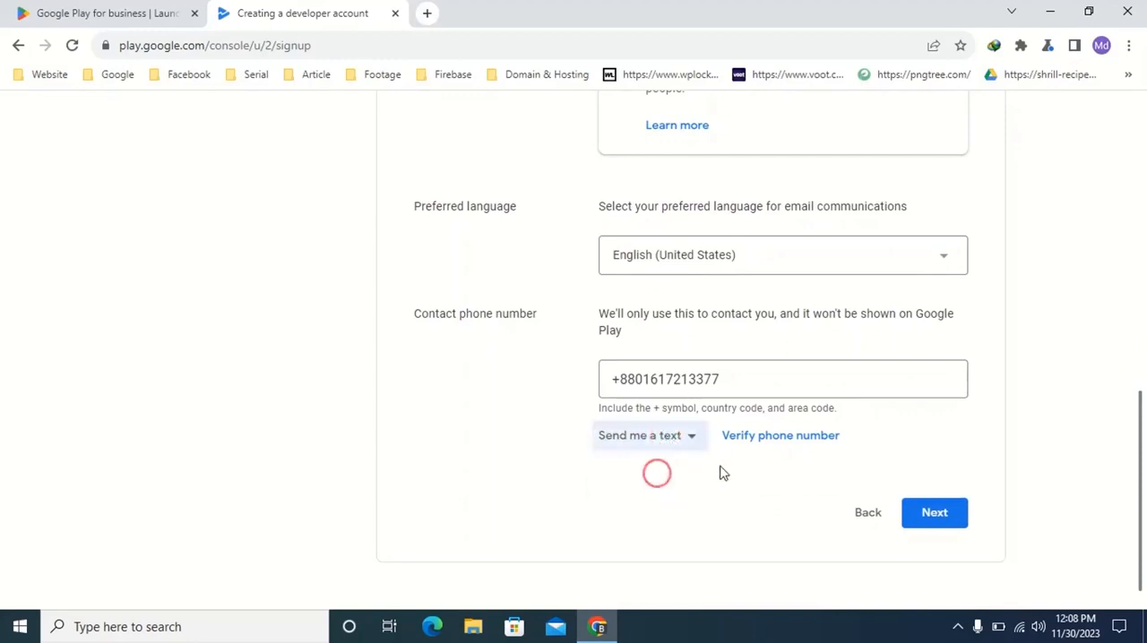
{"action": "left_click", "coordinate": [777, 439]}
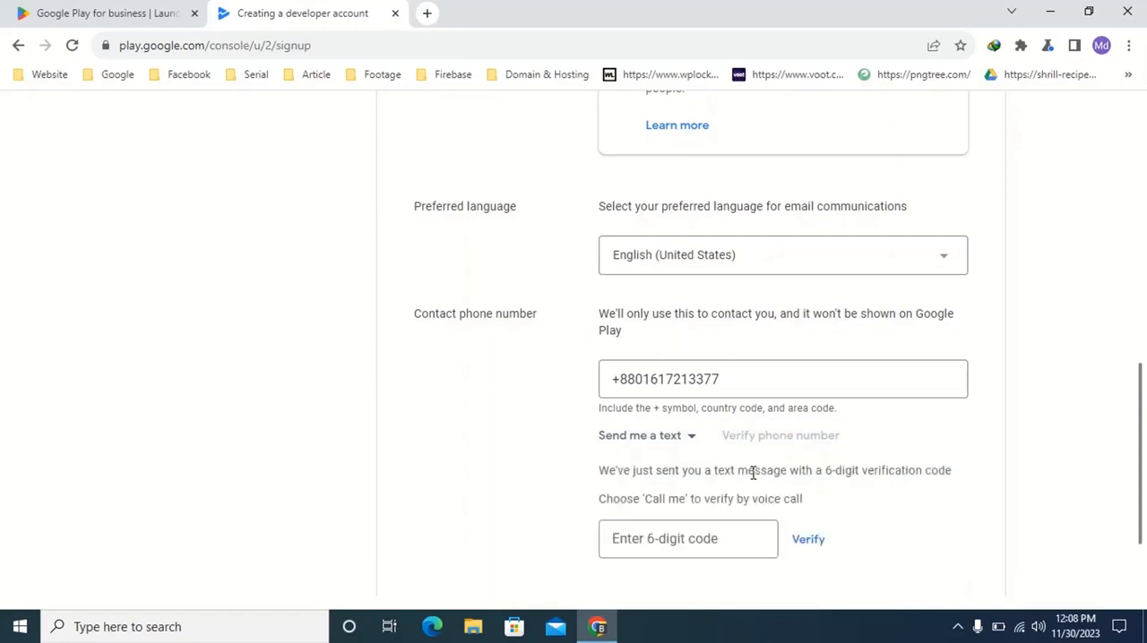
Paste the 6-digit verification code, verify the contact phone number and continue to the Terms stage
{"action": "scroll", "coordinate": [753, 473], "scroll_direction": "down", "scroll_amount": 1}
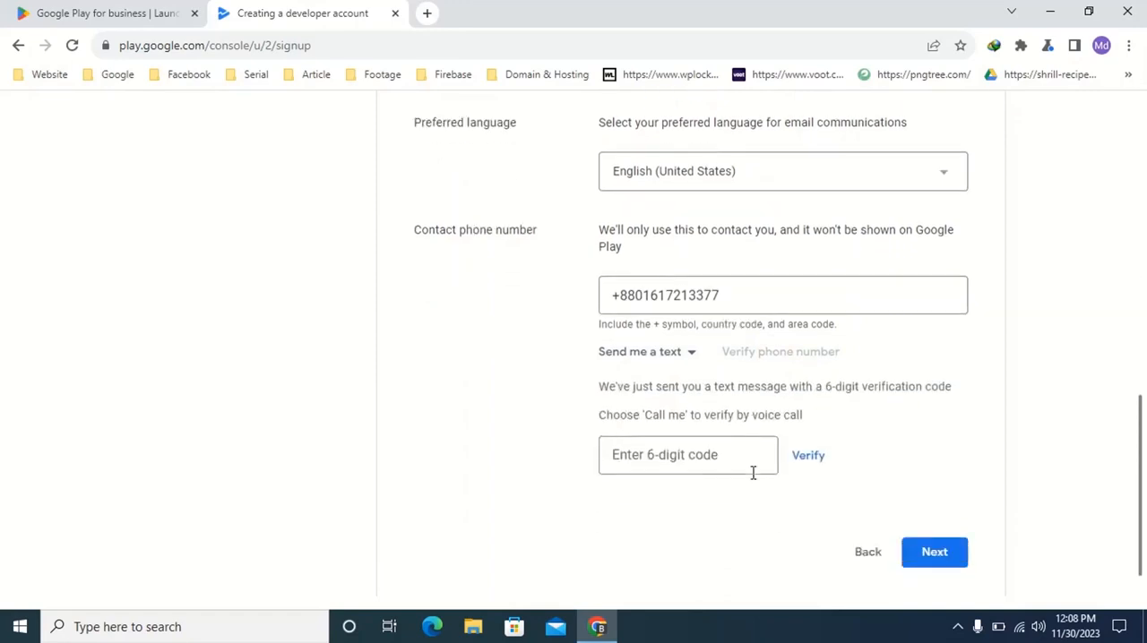
{"action": "left_click", "coordinate": [736, 456]}
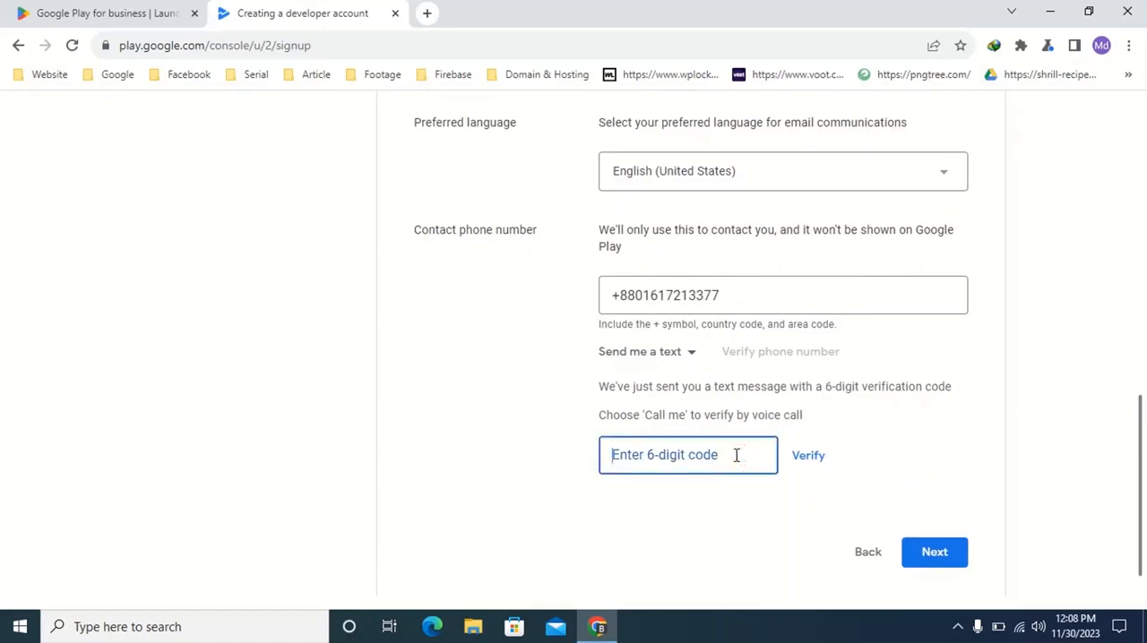
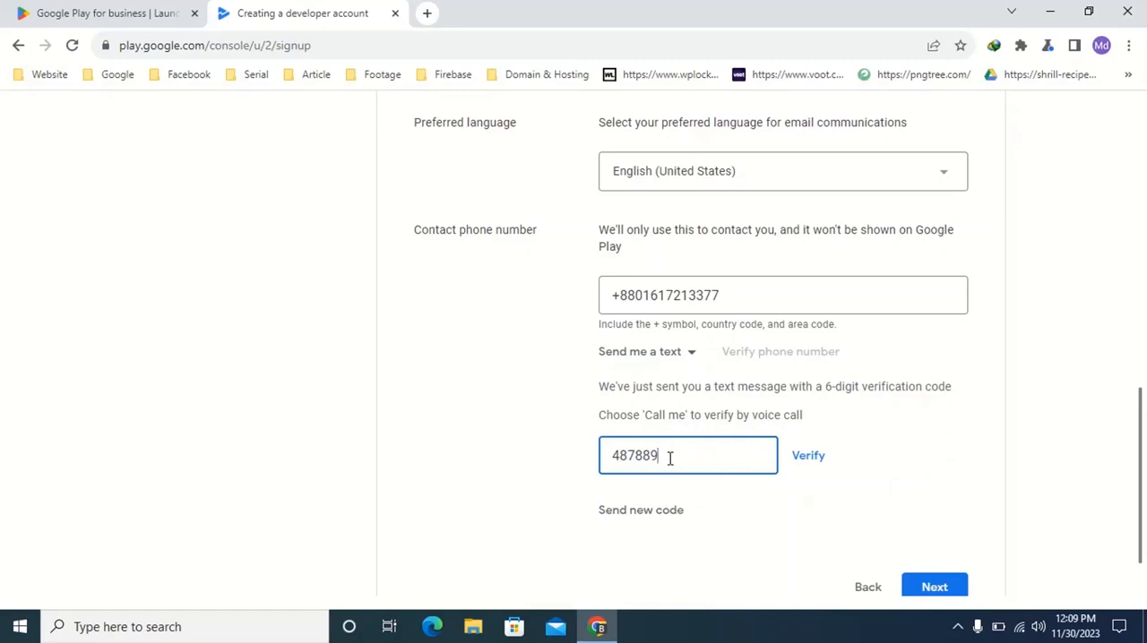
{"action": "left_click", "coordinate": [800, 456]}
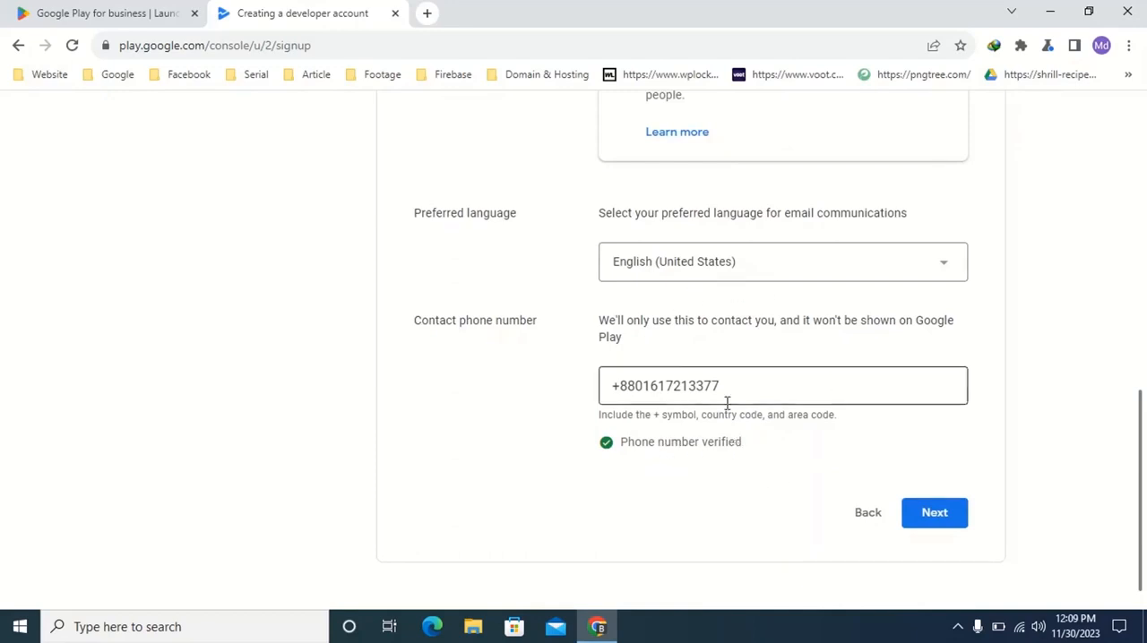
{"action": "left_click", "coordinate": [923, 518]}
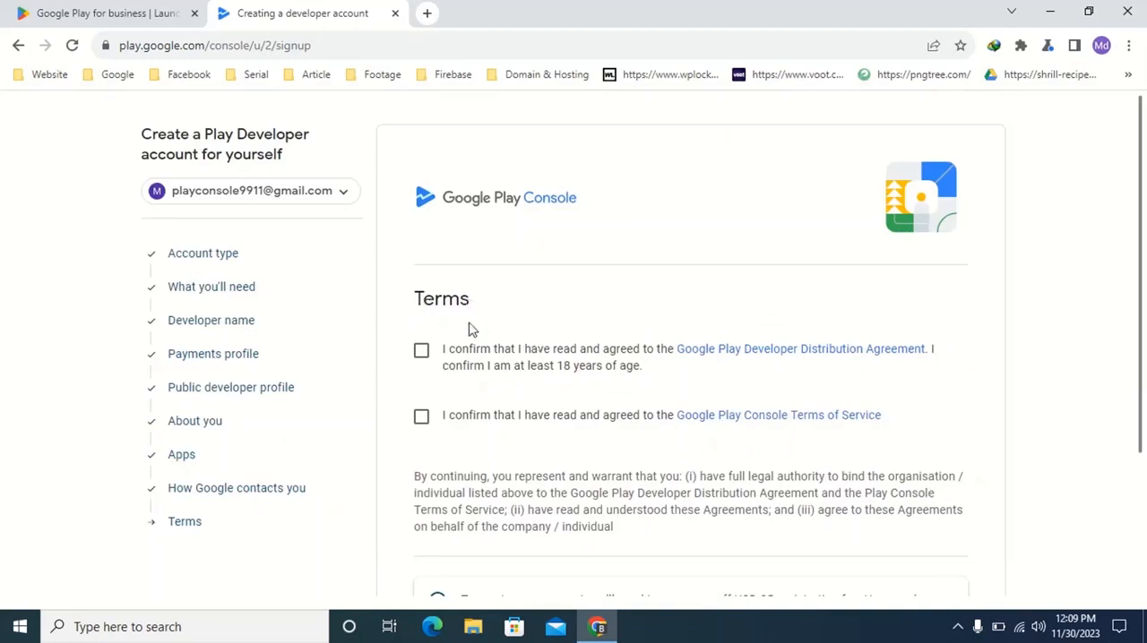
Accept the Google Play Developer Distribution Agreement and the Play Console Terms of Service, and proceed to create the account and pay
{"action": "left_click", "coordinate": [421, 356]}
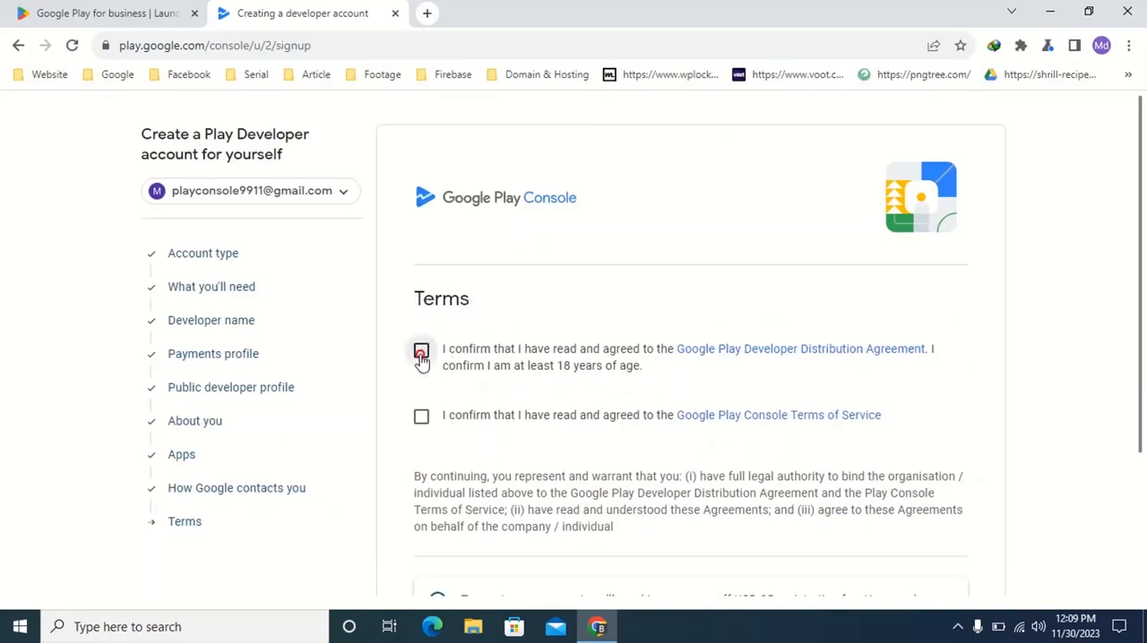
{"action": "left_click", "coordinate": [422, 418]}
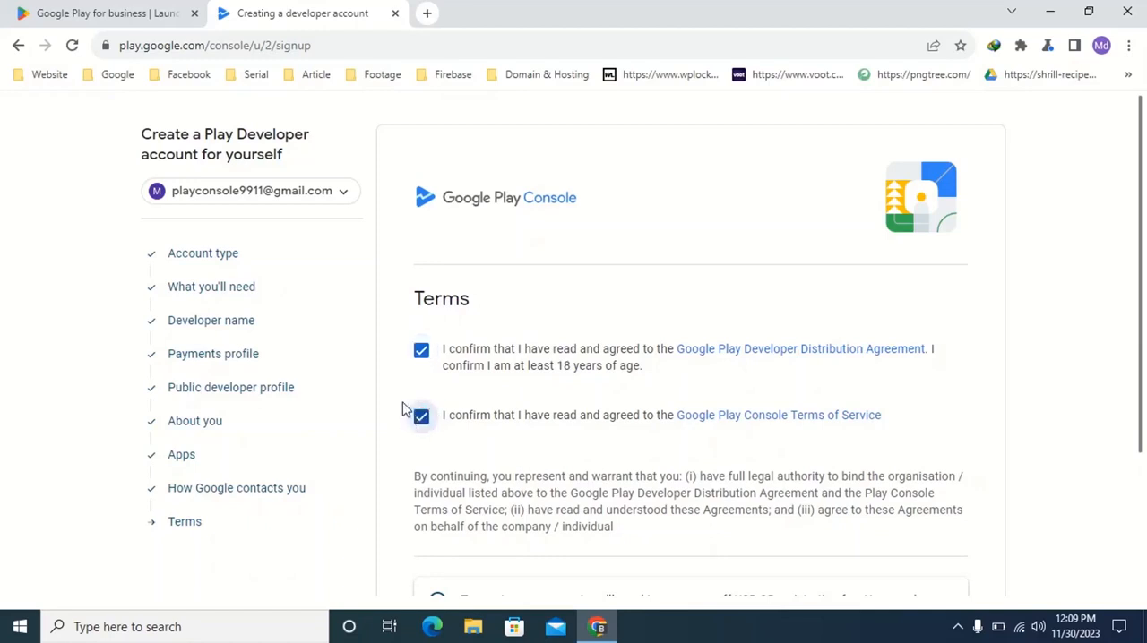
{"action": "scroll", "coordinate": [402, 409], "scroll_direction": "down", "scroll_amount": 3}
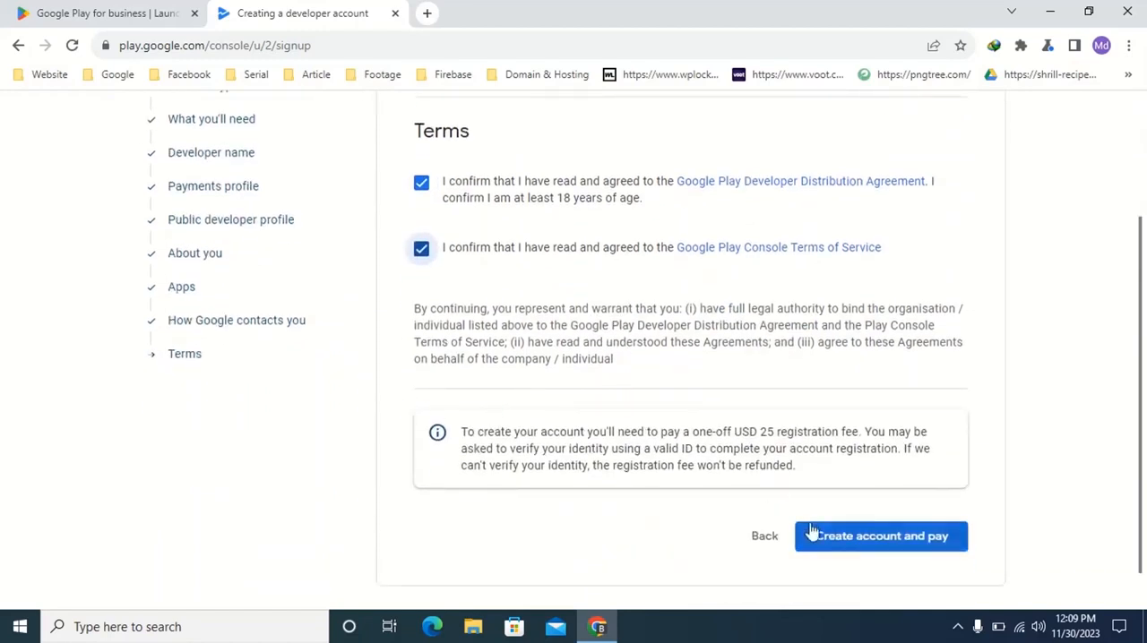
{"action": "left_click", "coordinate": [932, 545]}
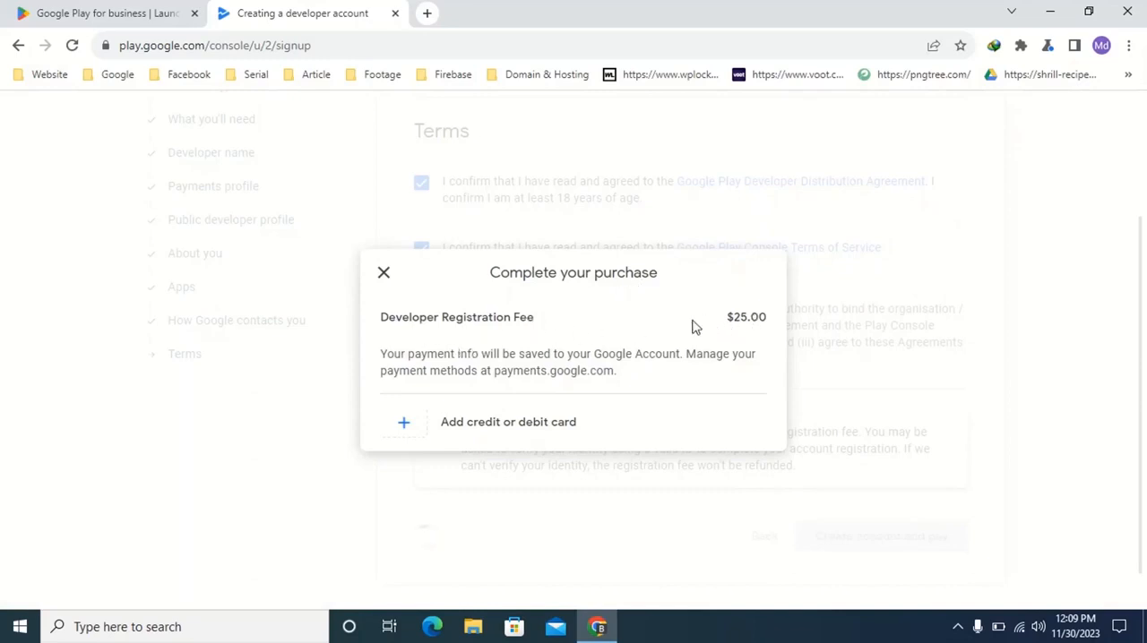
Add a credit or debit card for the Developer Registration Fee, filling in the card number, expiry date and security code
{"action": "left_click", "coordinate": [545, 436]}
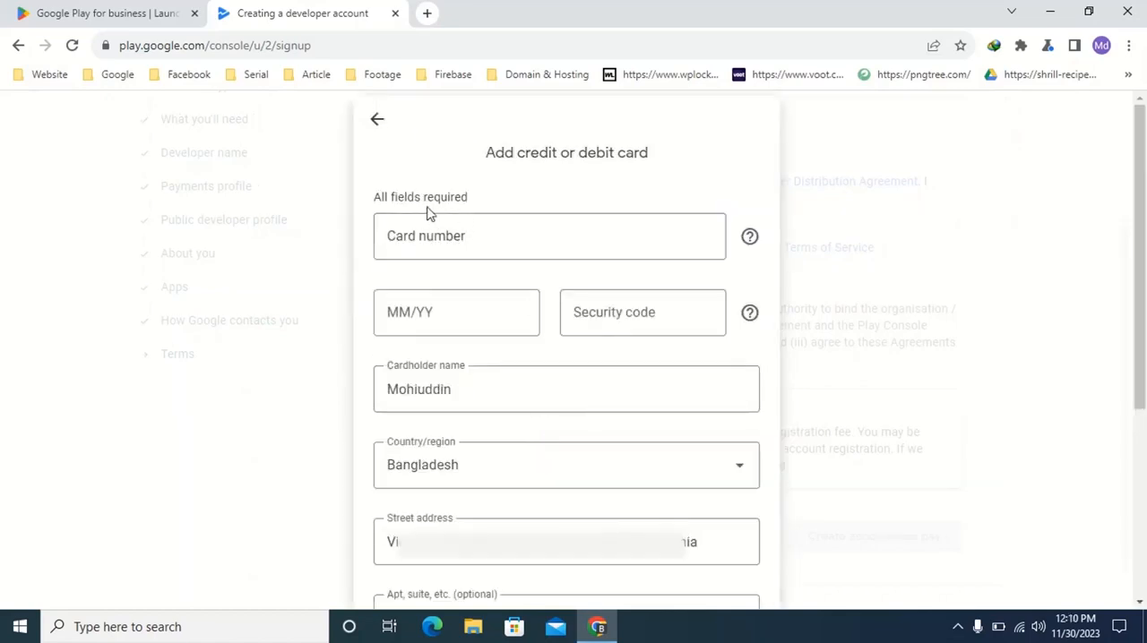
{"action": "left_click", "coordinate": [507, 241]}
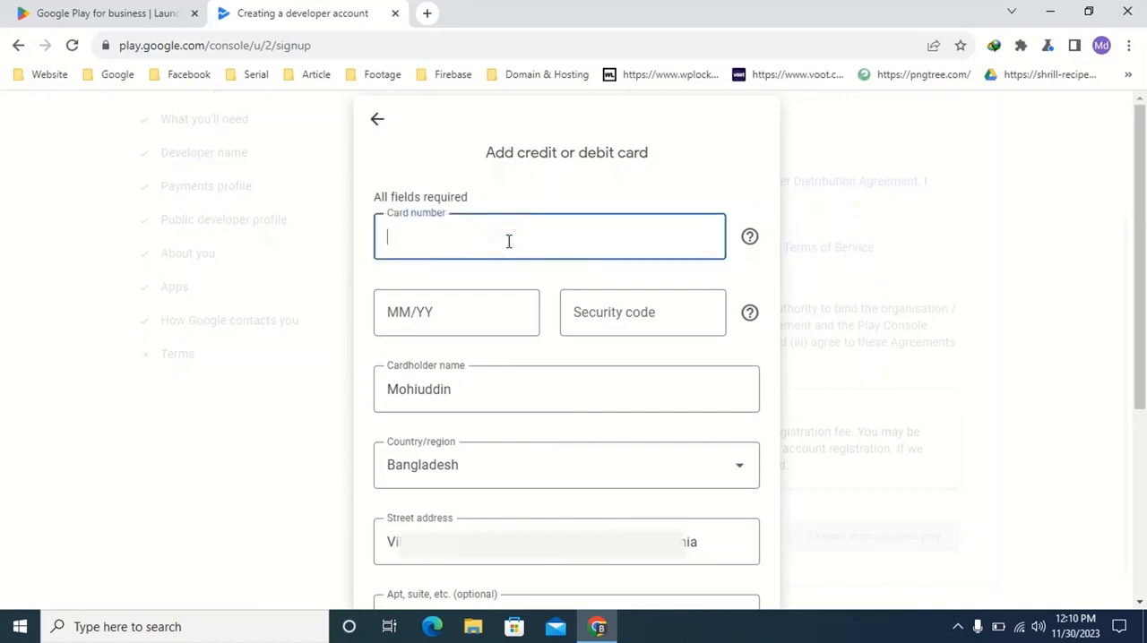
{"action": "left_click", "coordinate": [464, 316]}
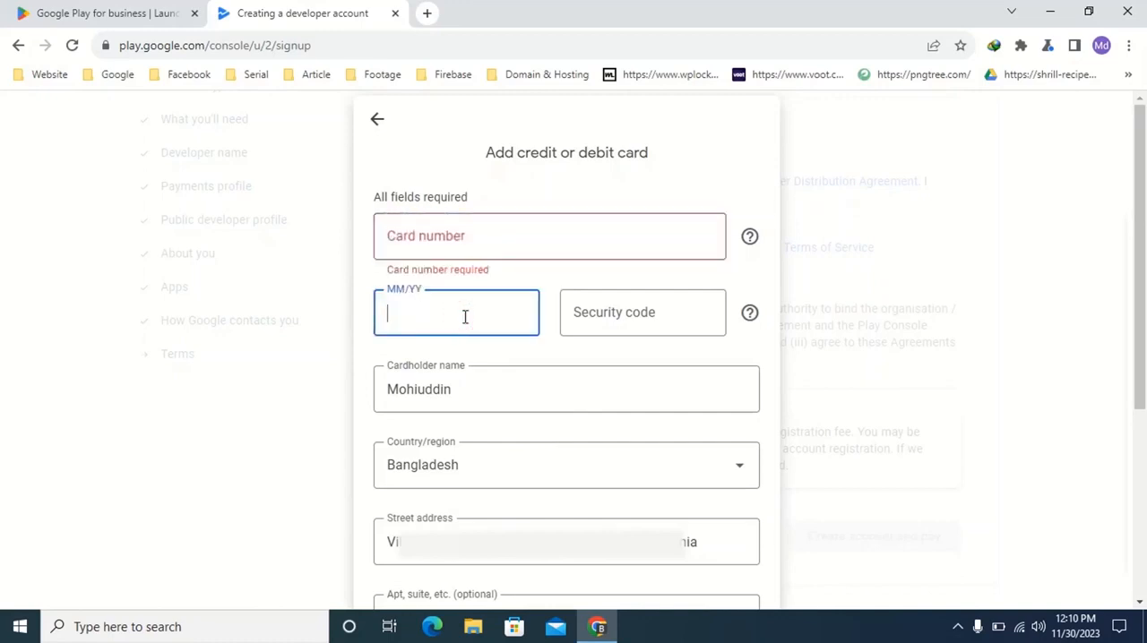
{"action": "left_click", "coordinate": [661, 311]}
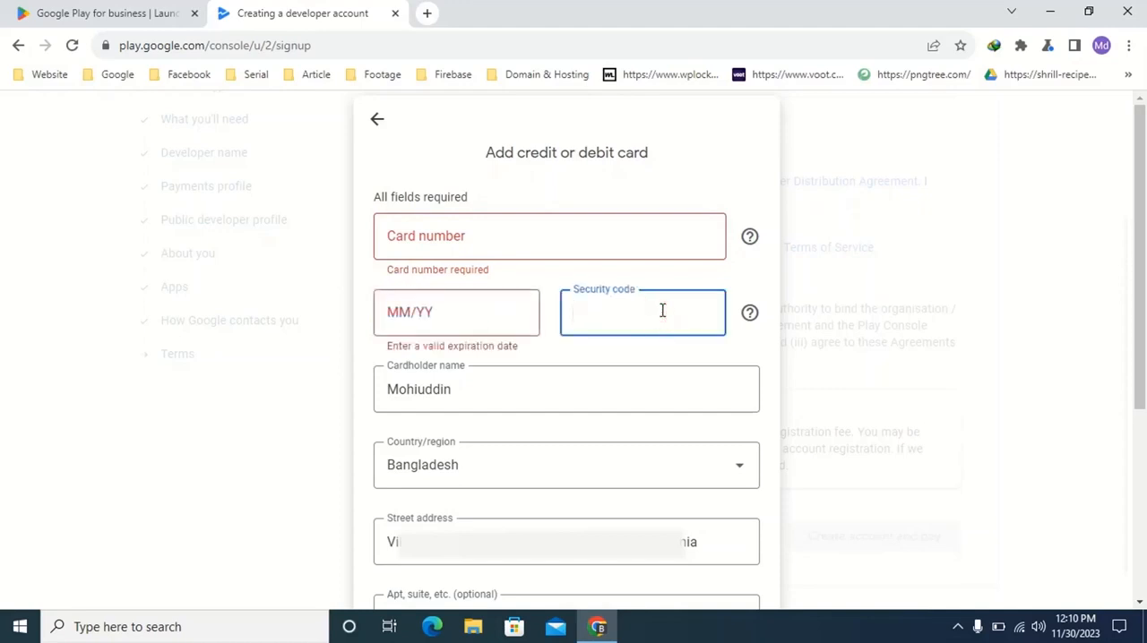
{"action": "scroll", "coordinate": [664, 310], "scroll_direction": "down", "scroll_amount": 4}
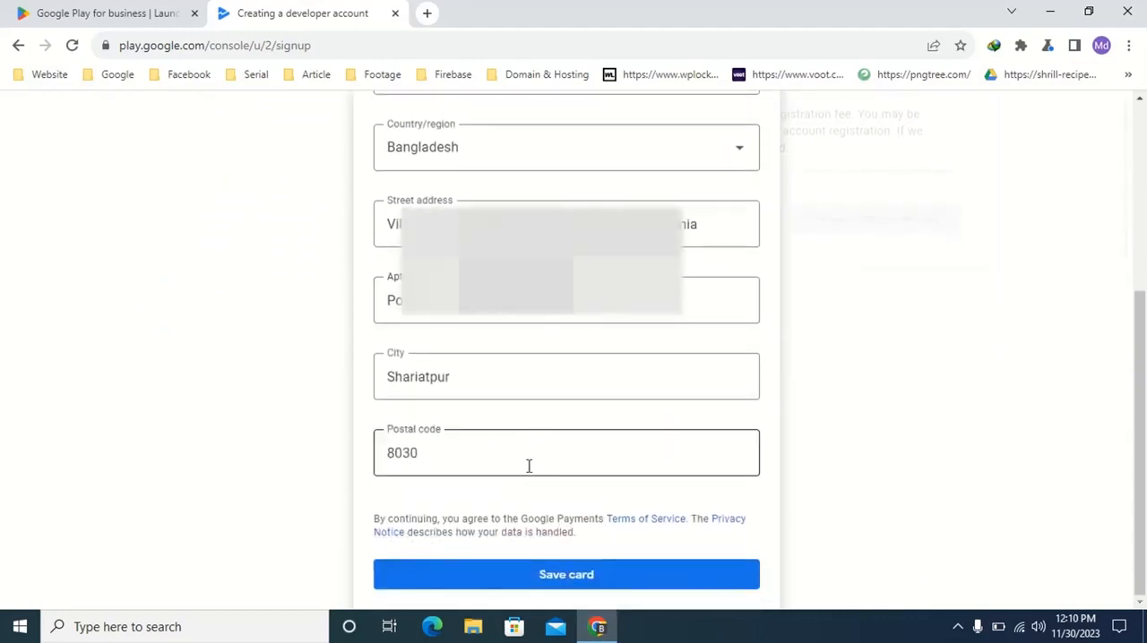
{"action": "scroll", "coordinate": [547, 412], "scroll_direction": "up", "scroll_amount": 4}
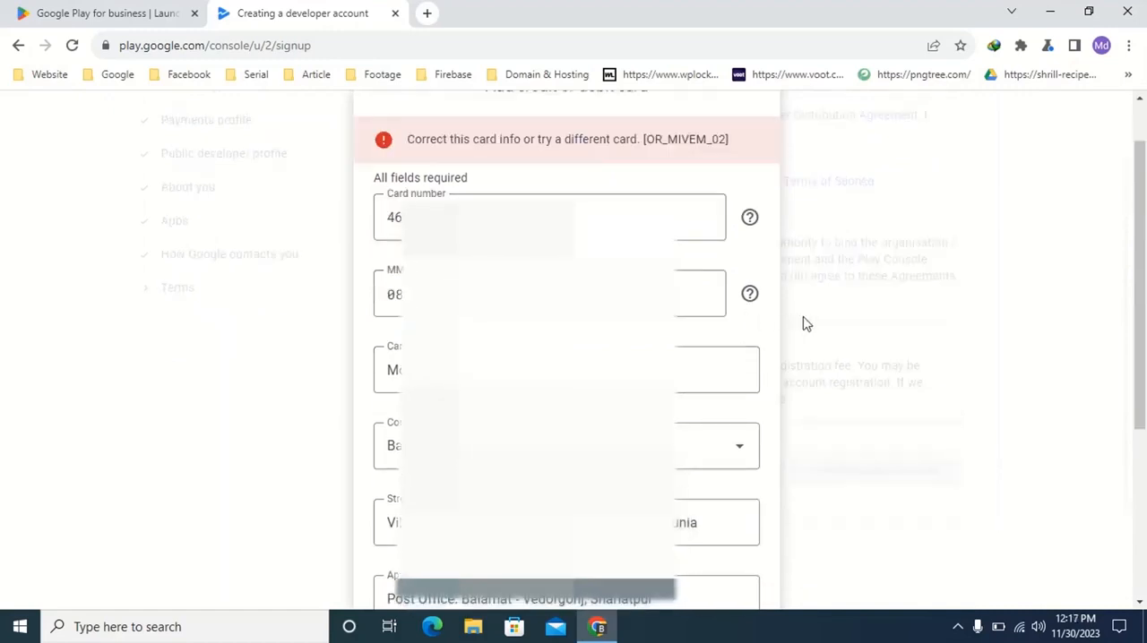
Save the card details and buy the $25.00 Developer Registration Fee with that card
{"action": "scroll", "coordinate": [803, 323], "scroll_direction": "down", "scroll_amount": 3}
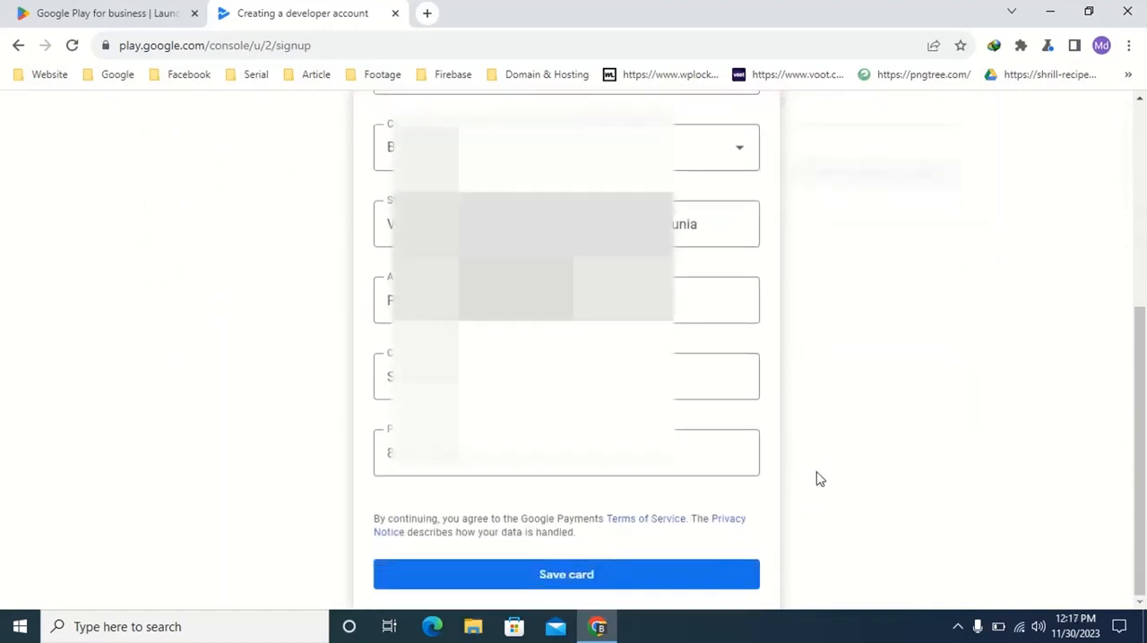
{"action": "left_click", "coordinate": [574, 578]}
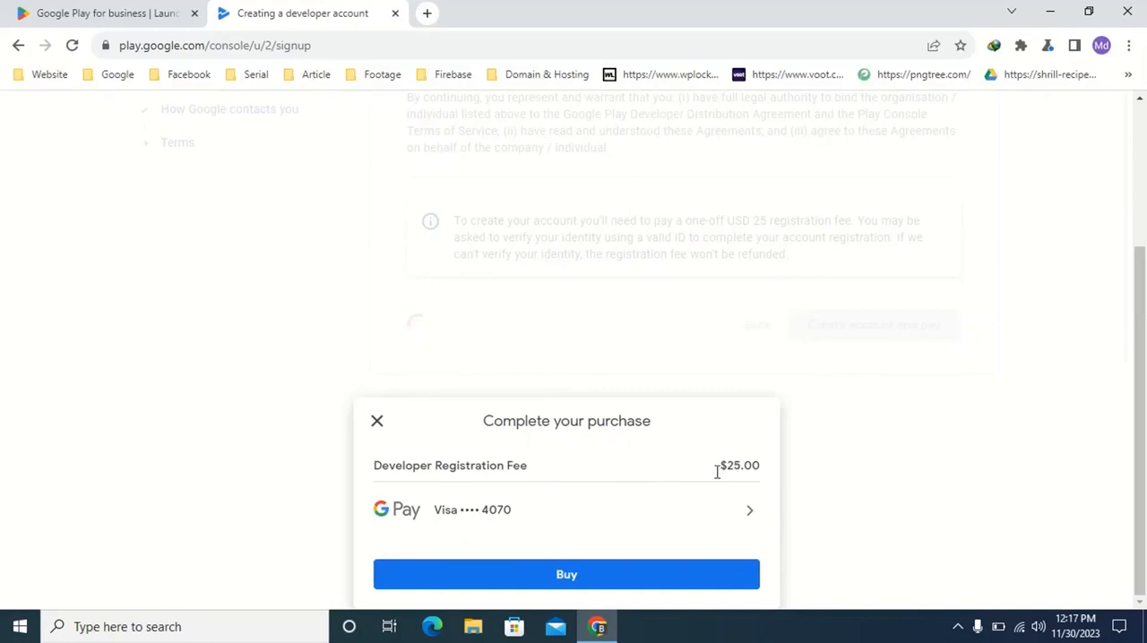
{"action": "left_click", "coordinate": [563, 580]}
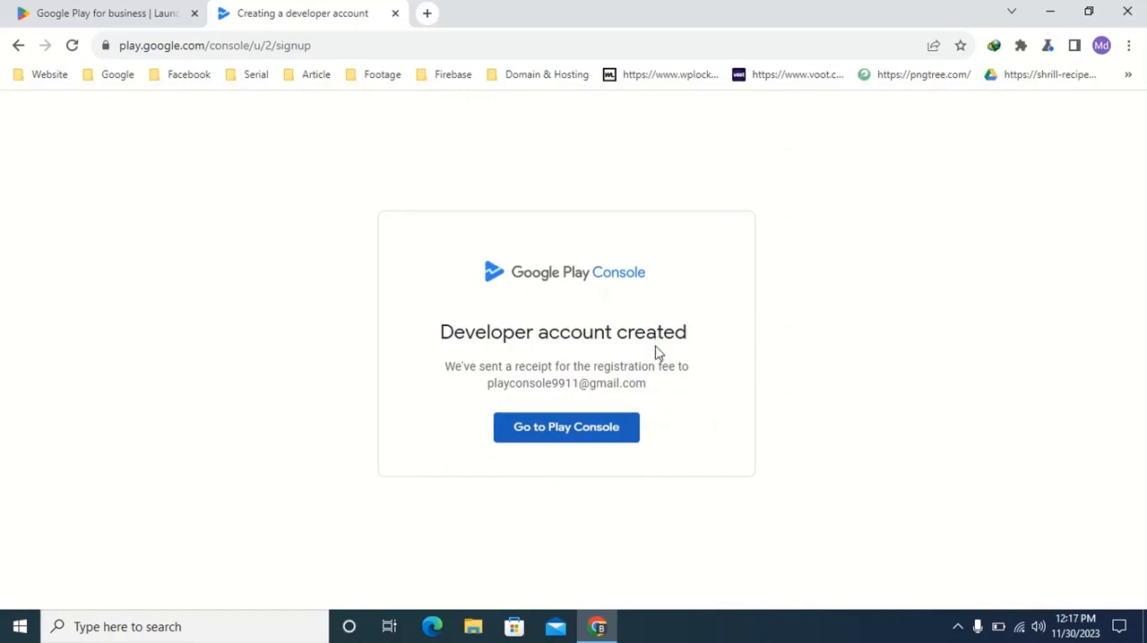
Go to Play Console from the account creation confirmation and decline the feedback question
{"action": "left_click", "coordinate": [588, 437]}
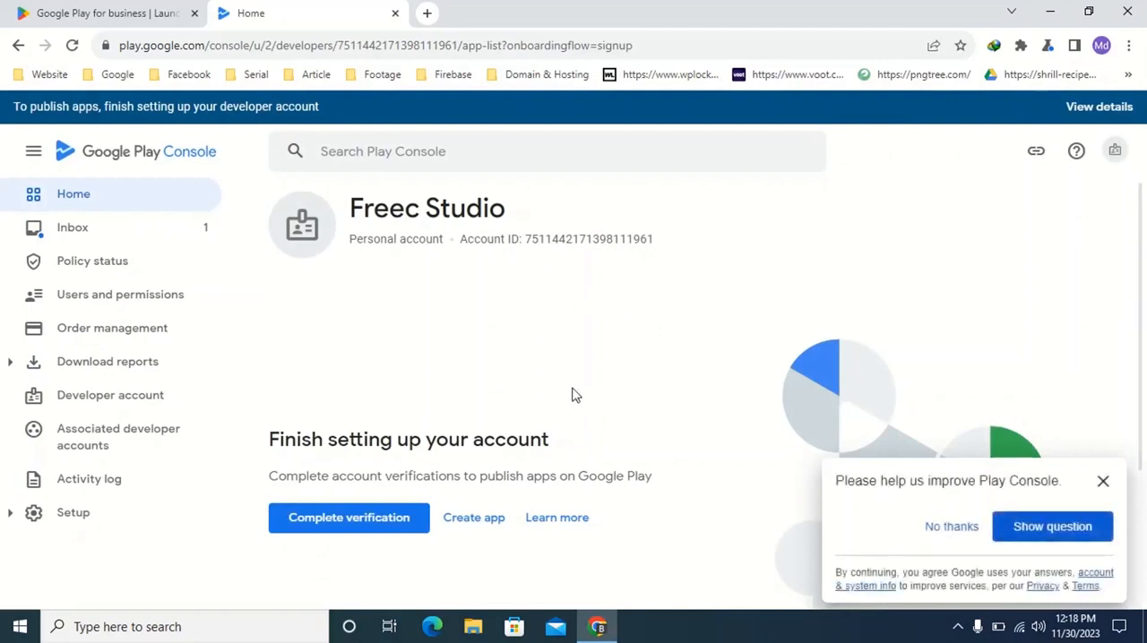
{"action": "left_click", "coordinate": [945, 532]}
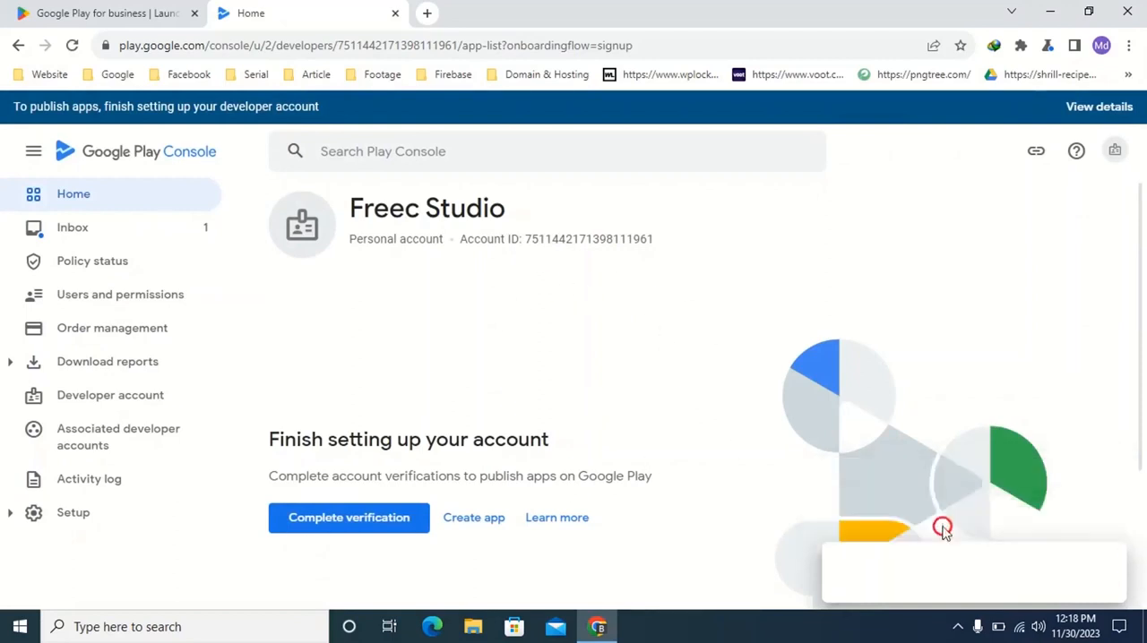